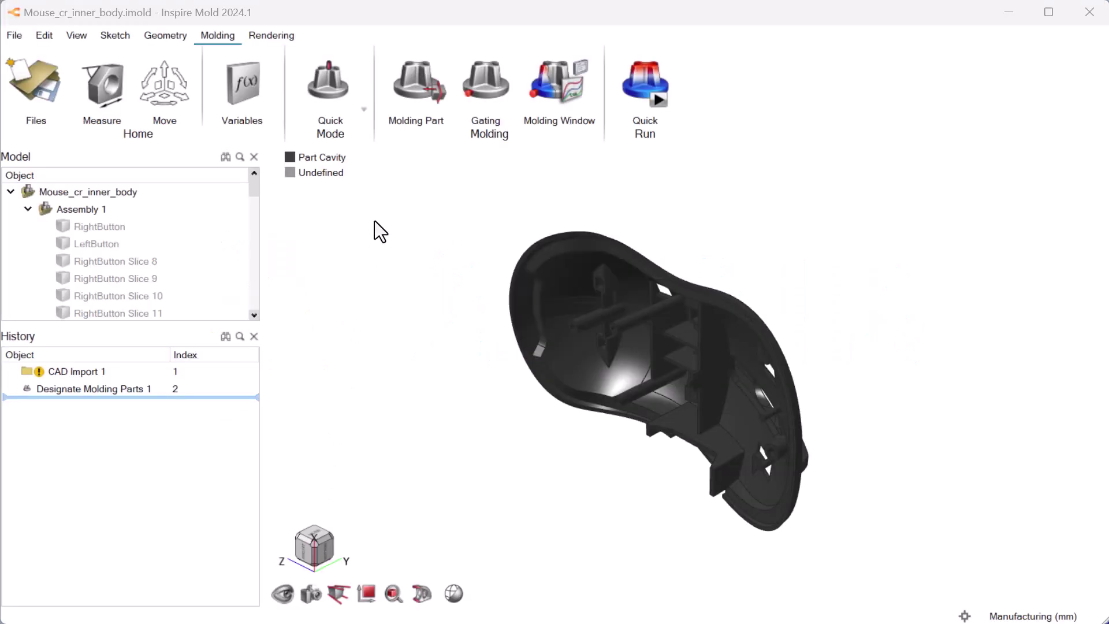
# Step: Designate the inner body as the molded part, checking its ABS+PC material properties
pyautogui.click(403, 88)
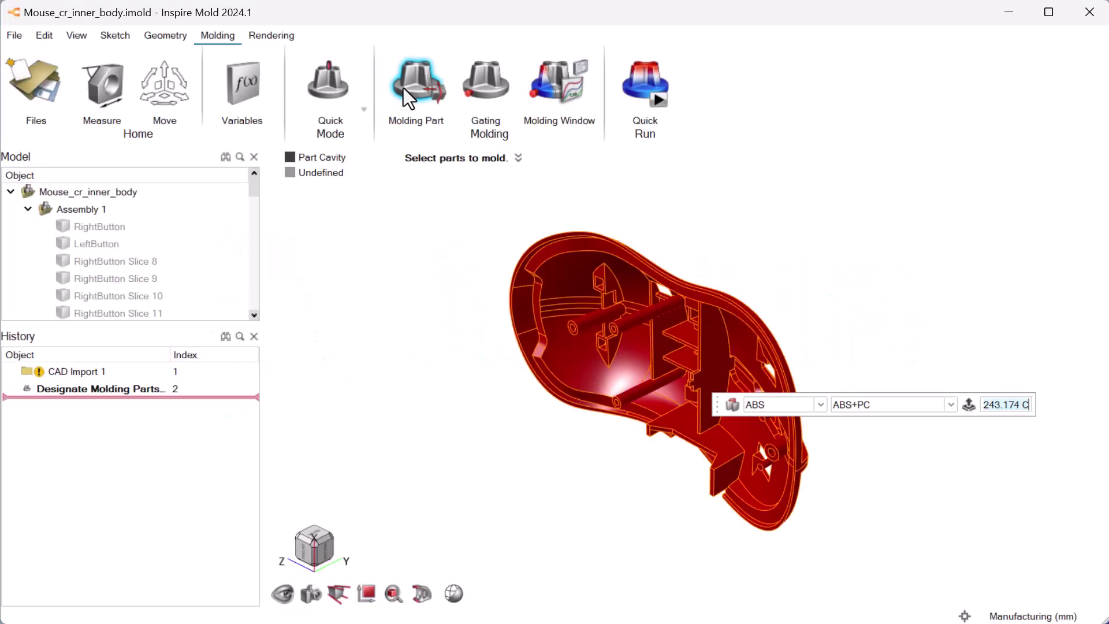
pyautogui.click(726, 404)
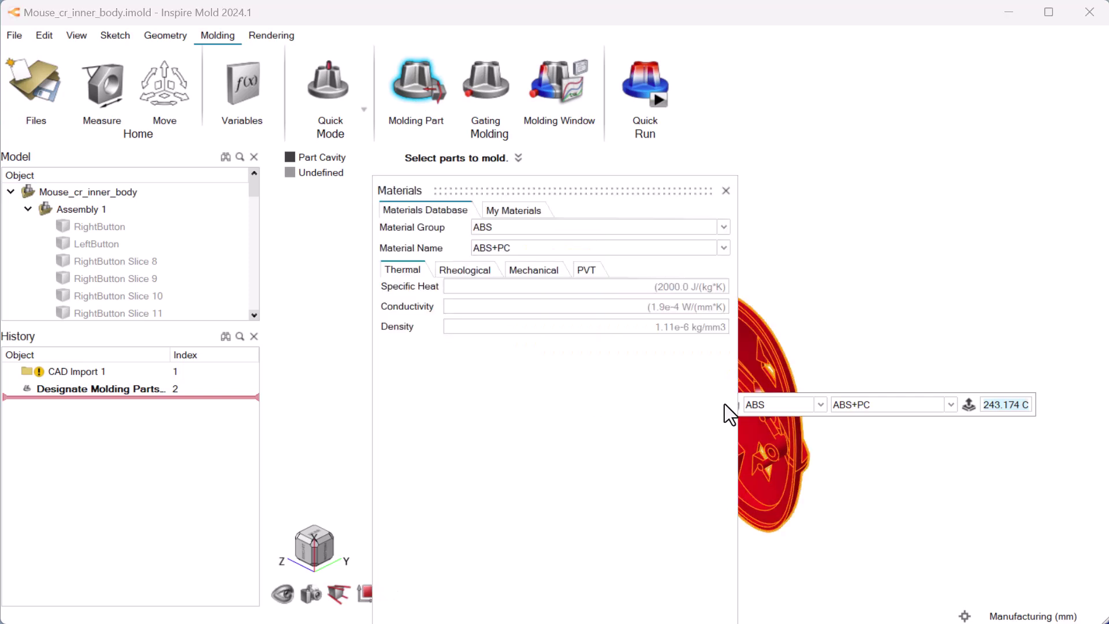
pyautogui.click(725, 191)
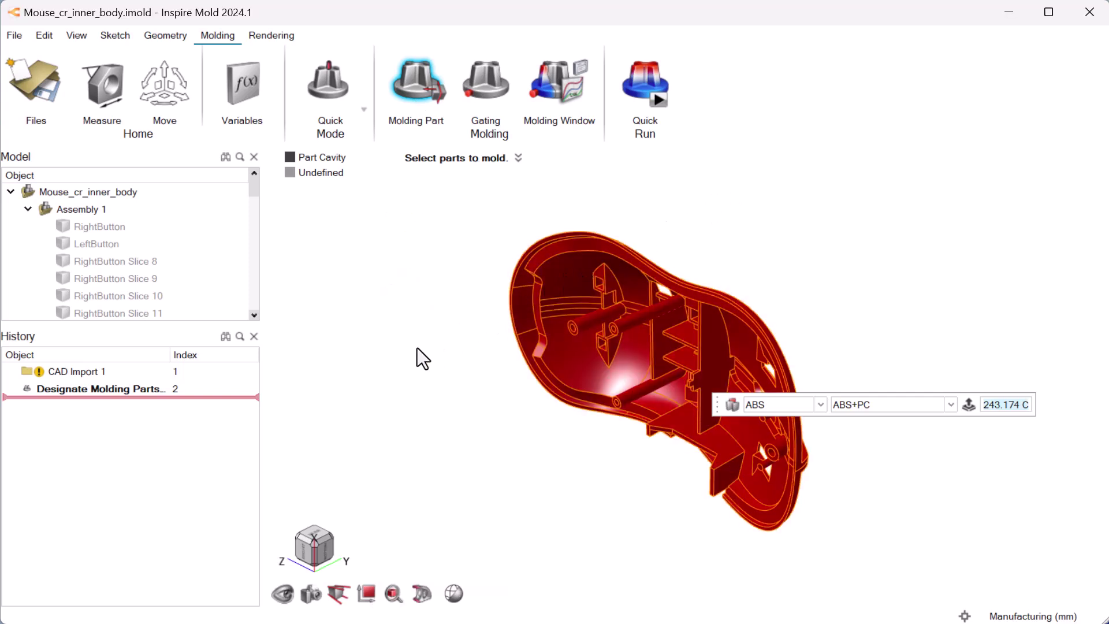
pyautogui.moveTo(399, 348); pyautogui.dragTo(360, 351, button='right')
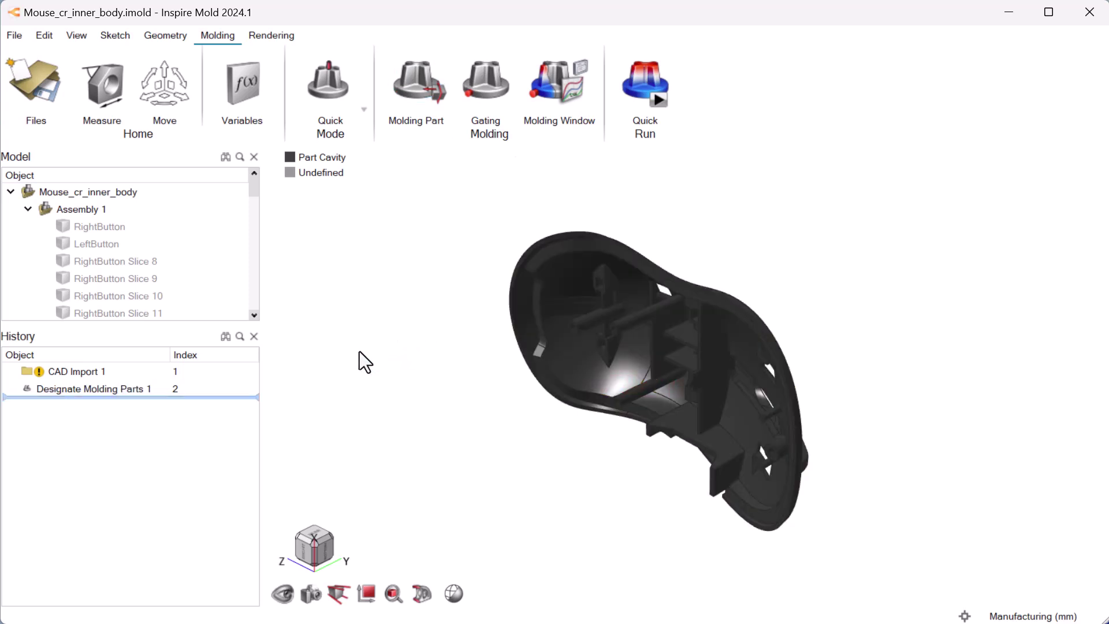
# Step: Run the demolding draft check with a 0.5 draft angle
pyautogui.click(439, 96)
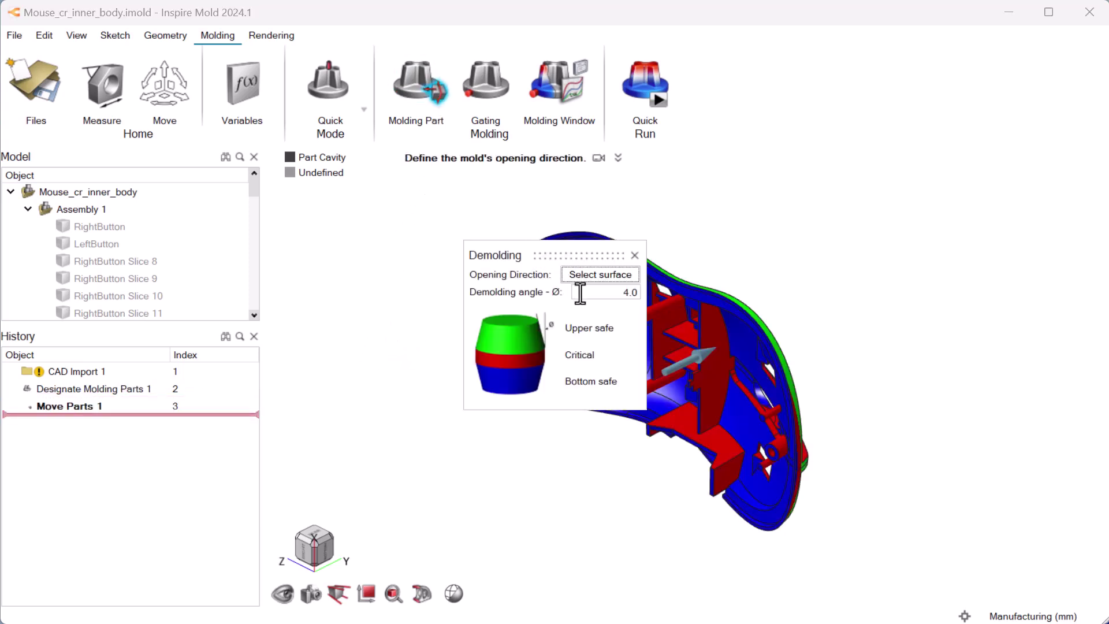
pyautogui.click(578, 293)
pyautogui.write('0.5')
pyautogui.moveTo(414, 333); pyautogui.dragTo(372, 349, button='right')
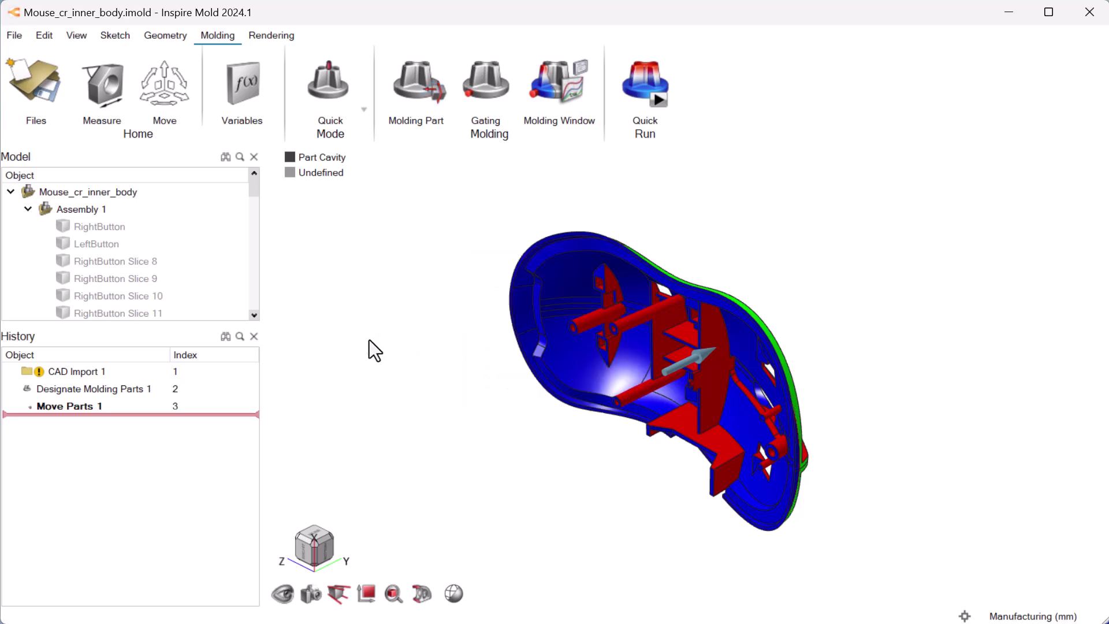
# Step: Run Gate Optimization with +x and a picked ungatable area excluded
pyautogui.click(480, 93)
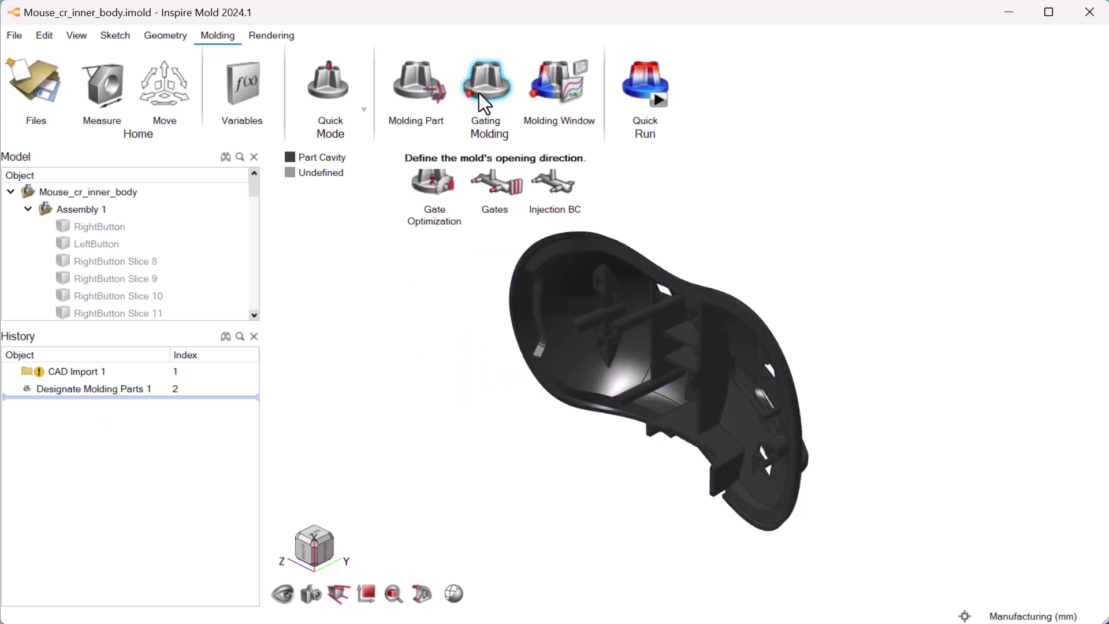
pyautogui.click(434, 182)
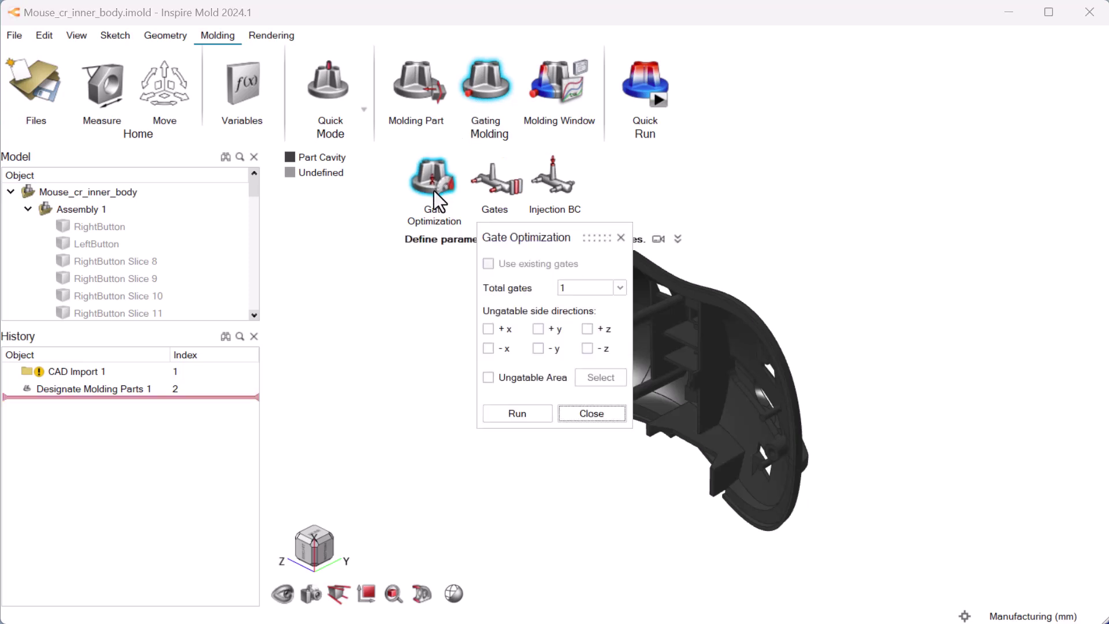
pyautogui.click(488, 329)
pyautogui.click(488, 377)
pyautogui.click(587, 376)
pyautogui.moveTo(517, 373); pyautogui.dragTo(503, 462, button='right')
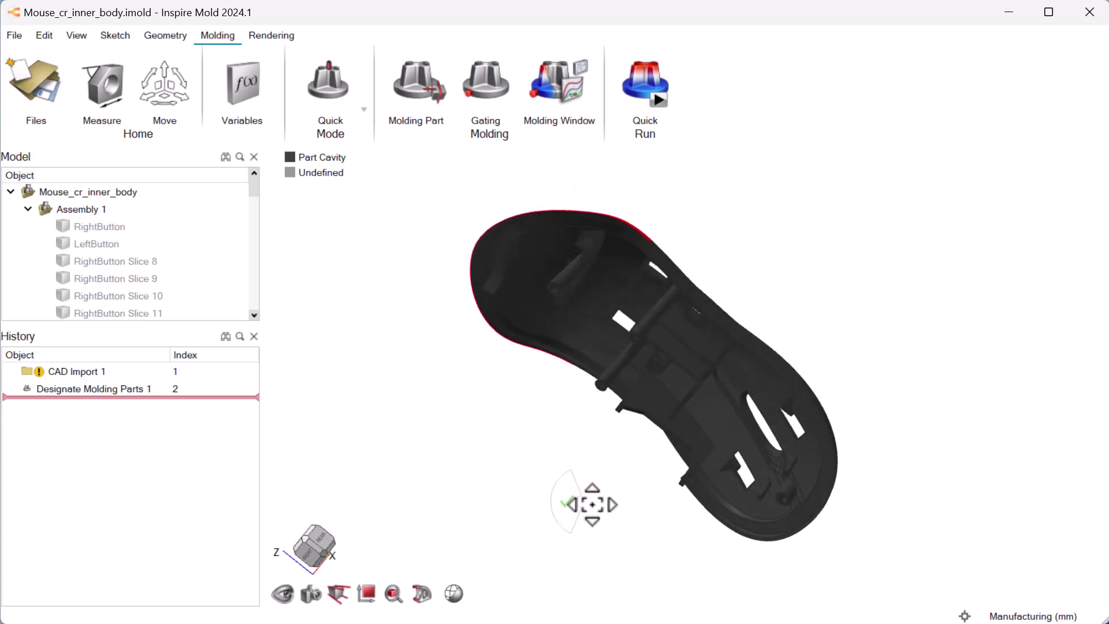
pyautogui.press('Escape')
pyautogui.click(514, 416)
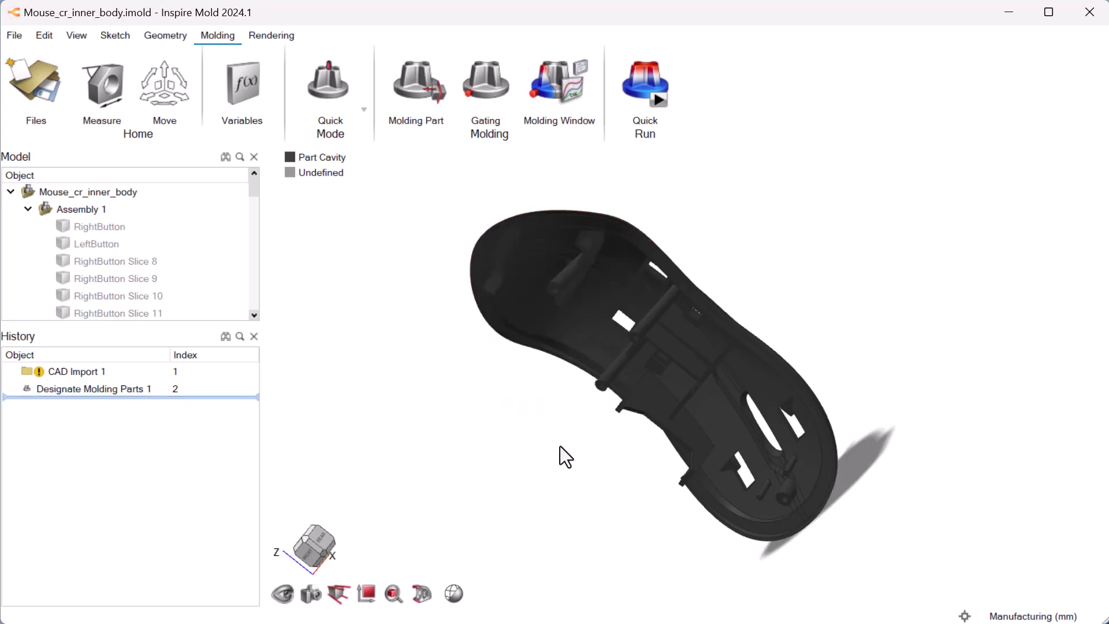
pyautogui.click(335, 543)
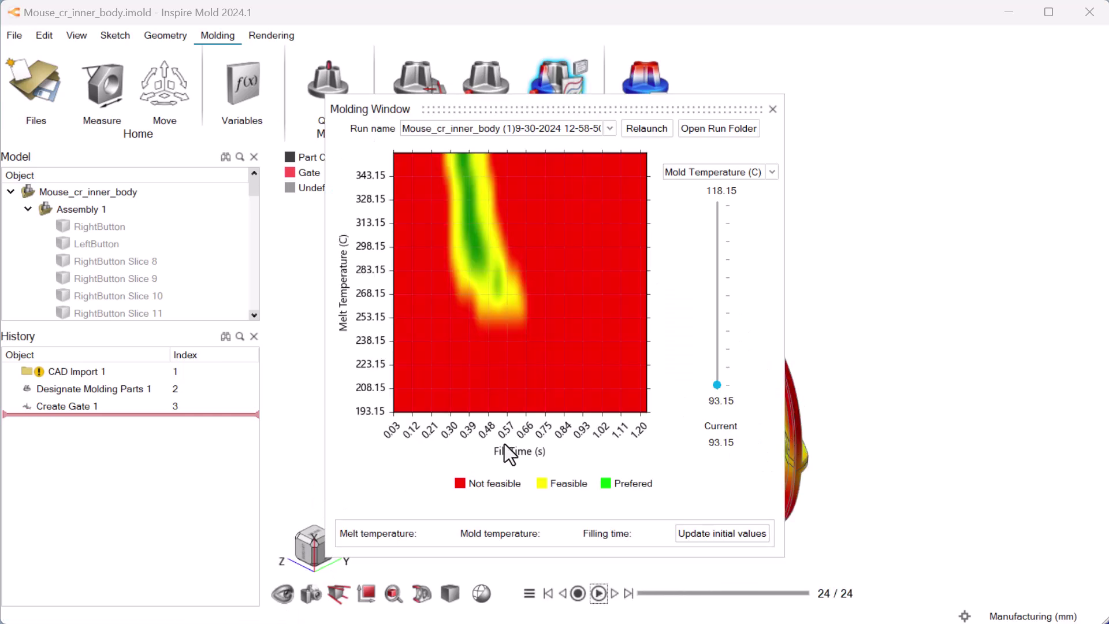
# Step: Raise mold temperature to 118.15 and pick the 298 C melt, 0.42 s fill point
pyautogui.moveTo(717, 384); pyautogui.dragTo(719, 313)
pyautogui.moveTo(732, 209); pyautogui.dragTo(732, 206)
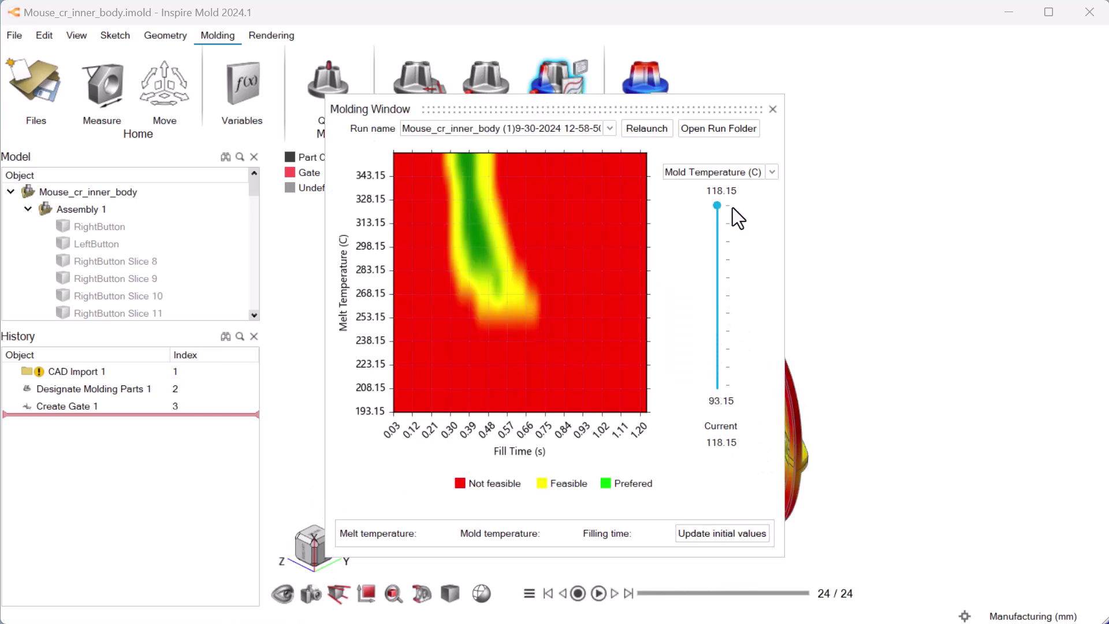
pyautogui.click(475, 247)
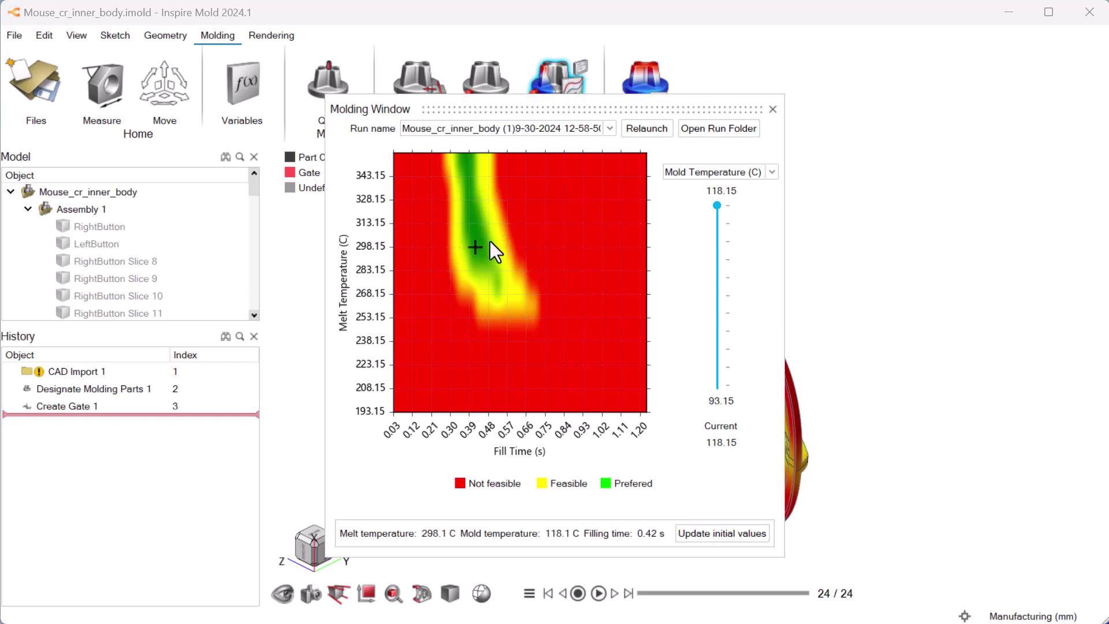
# Step: Compare Fill Time and Melt Temperature views, return to Mold Temperature, and apply as initial values
pyautogui.click(772, 172)
pyautogui.click(743, 185)
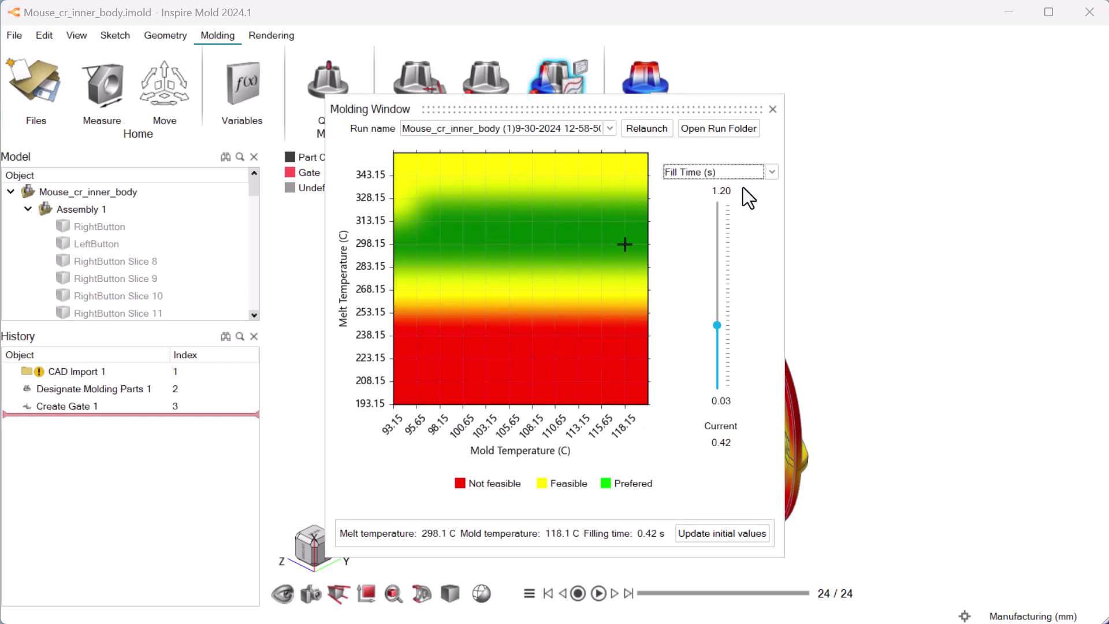
pyautogui.click(771, 174)
pyautogui.click(740, 210)
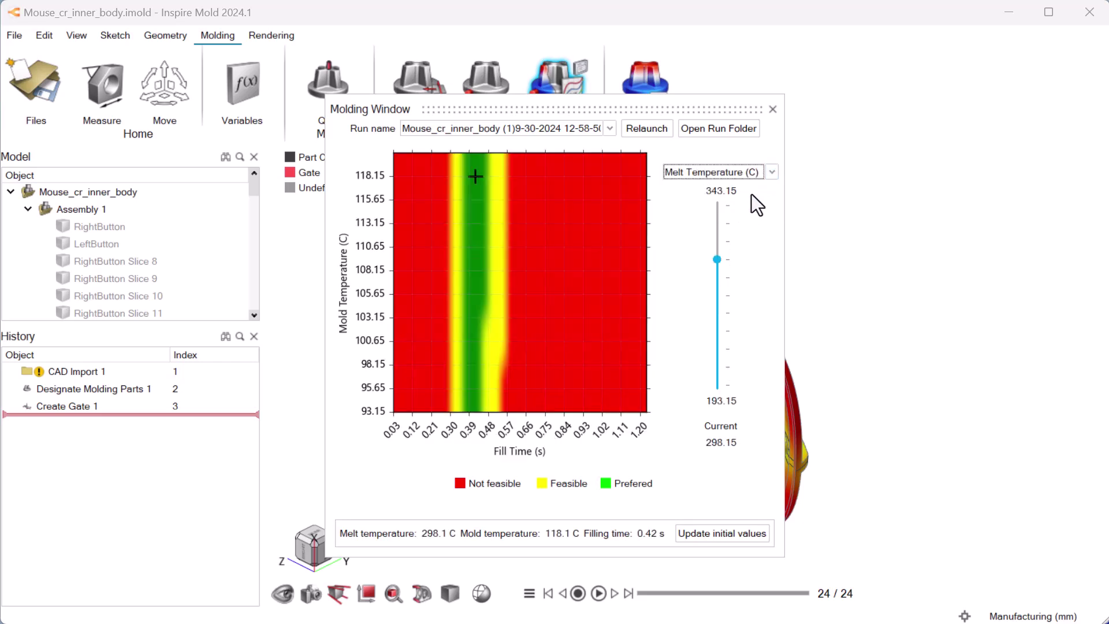
pyautogui.click(749, 172)
pyautogui.click(738, 197)
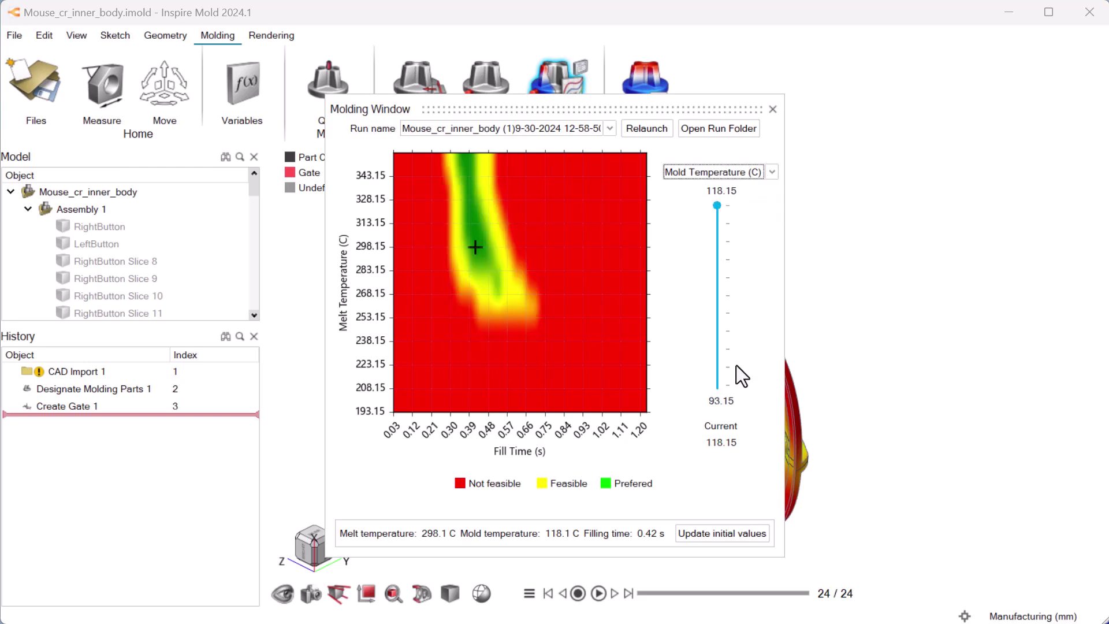
pyautogui.click(733, 533)
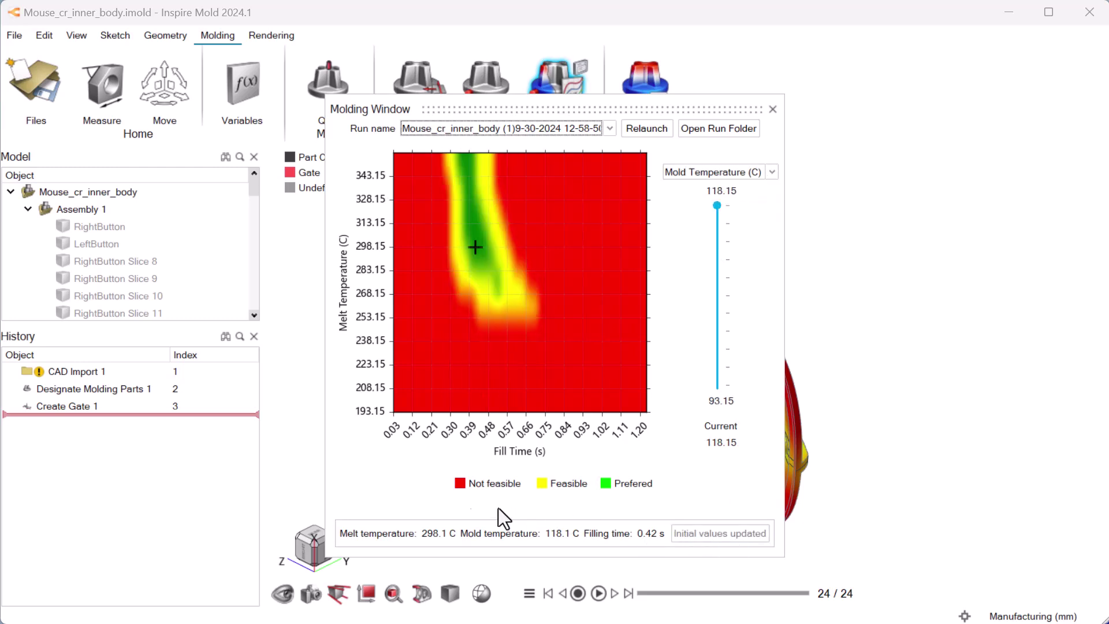
# Step: Start a Quick Run flow analysis with Sink marks included
pyautogui.press('Escape')
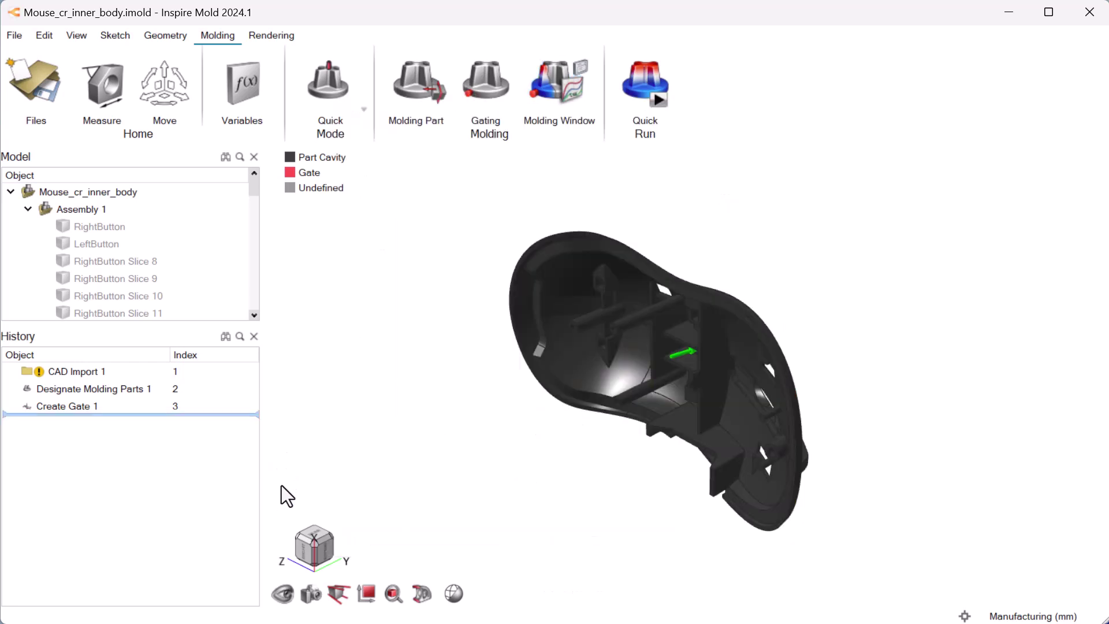
pyautogui.click(654, 96)
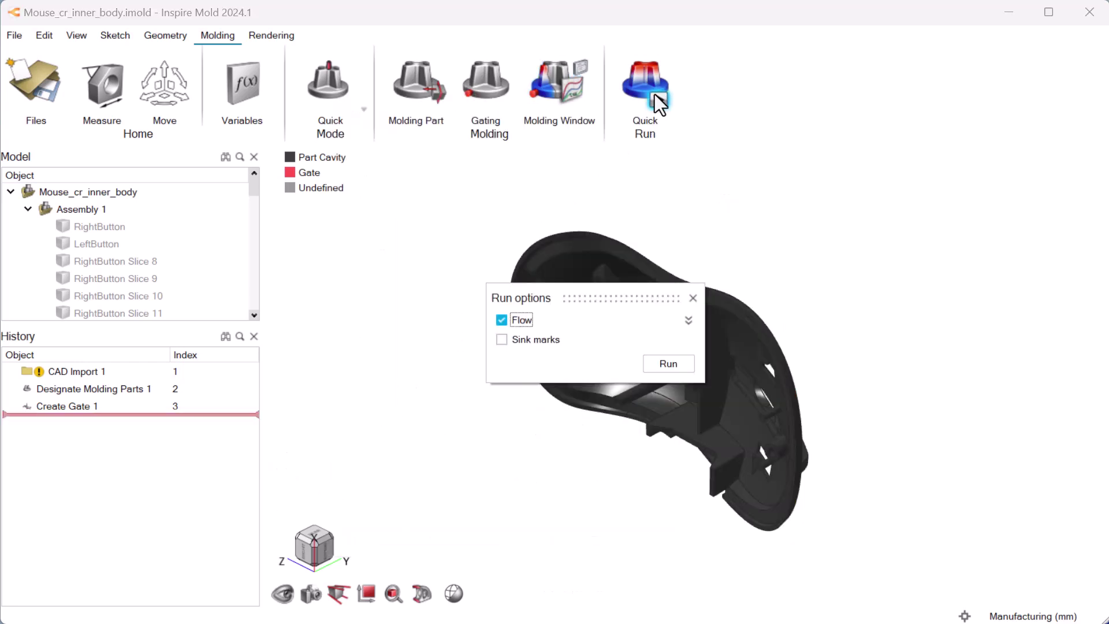
pyautogui.click(687, 320)
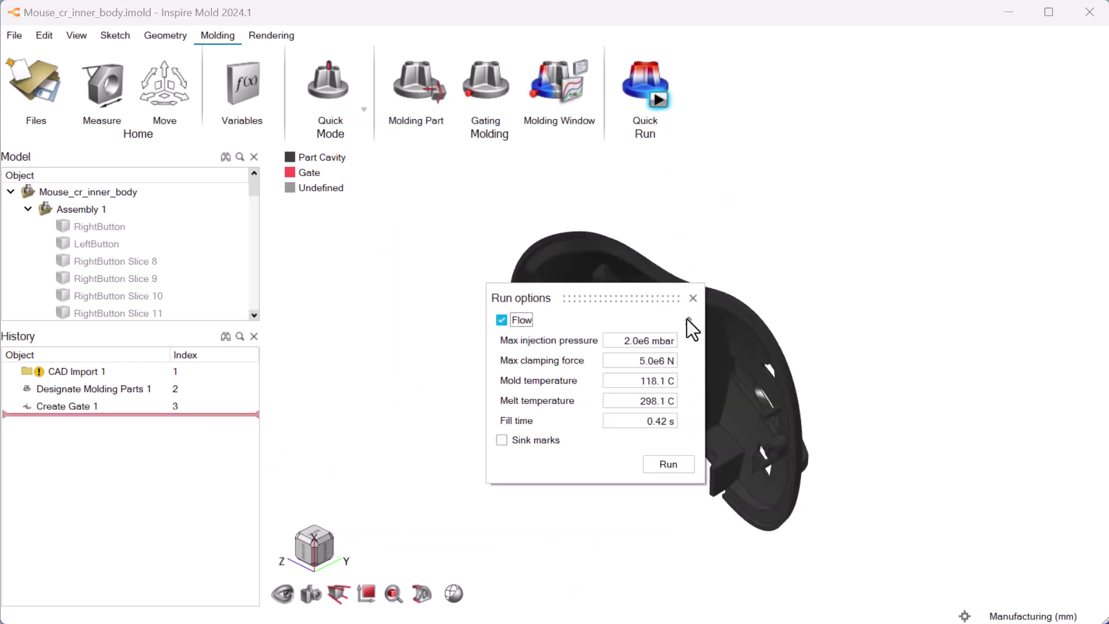
pyautogui.click(544, 442)
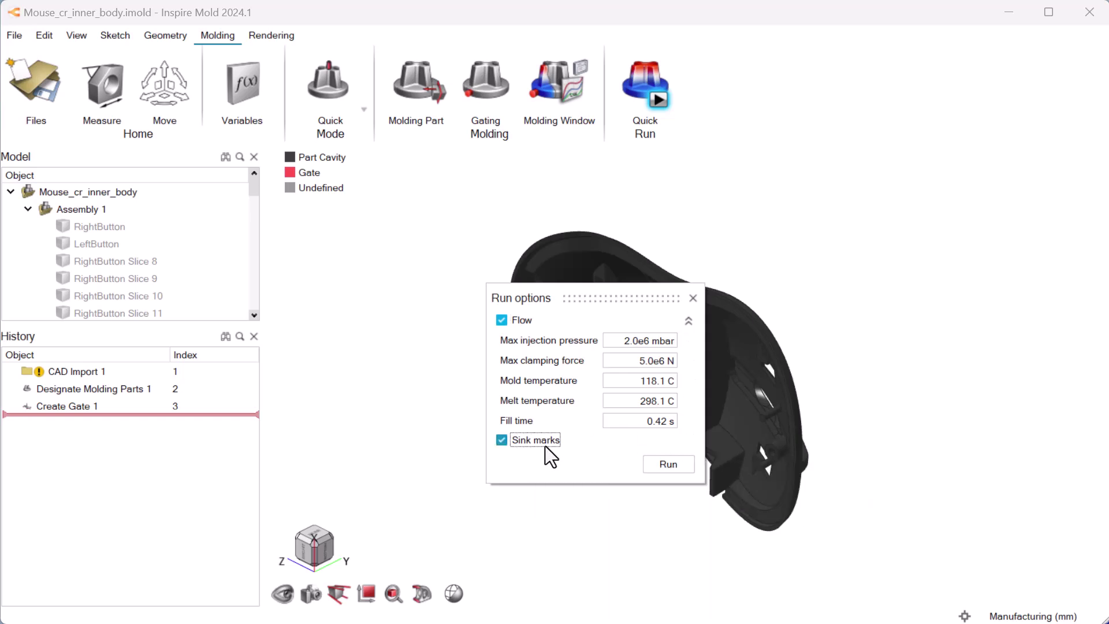
pyautogui.click(661, 465)
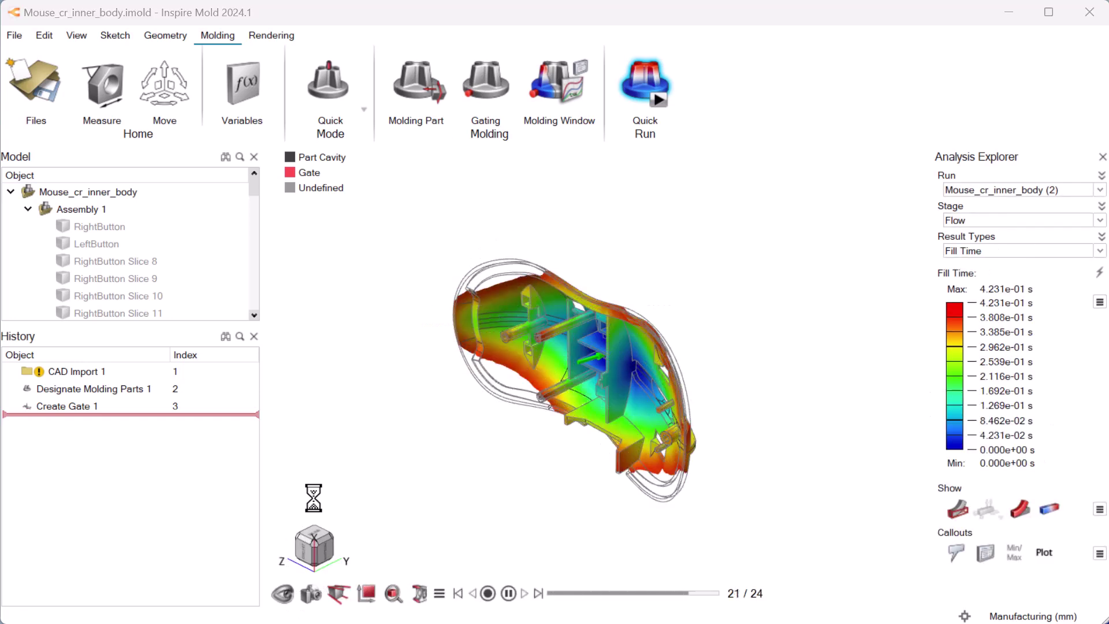
# Step: Review Confidence of Fill and the Sink Mark stage results, then exit the results view
pyautogui.click(995, 253)
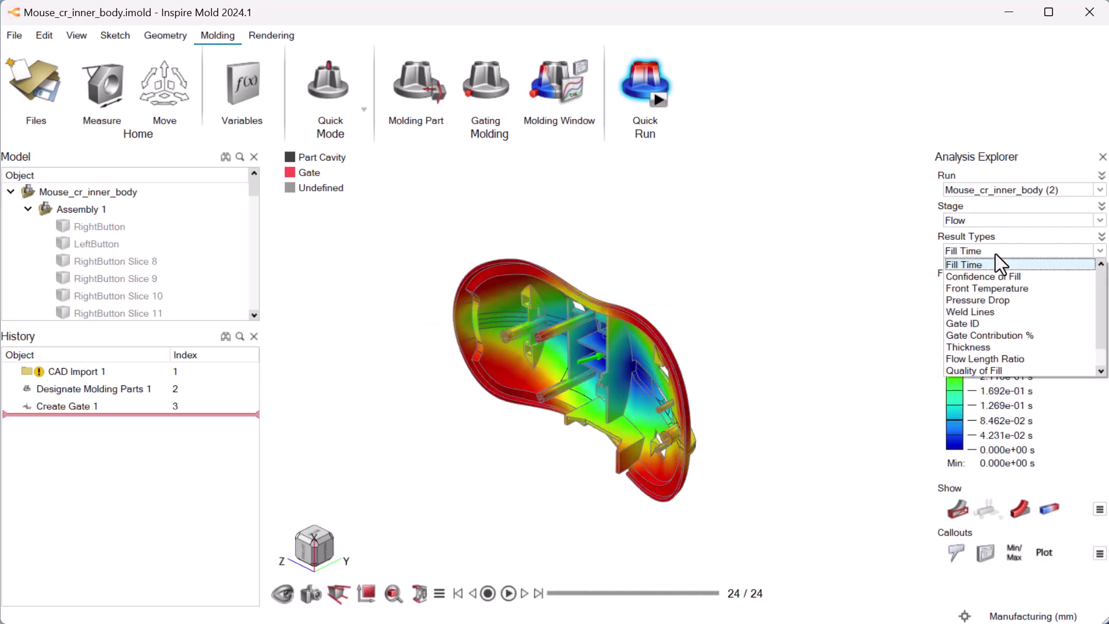
pyautogui.click(1047, 276)
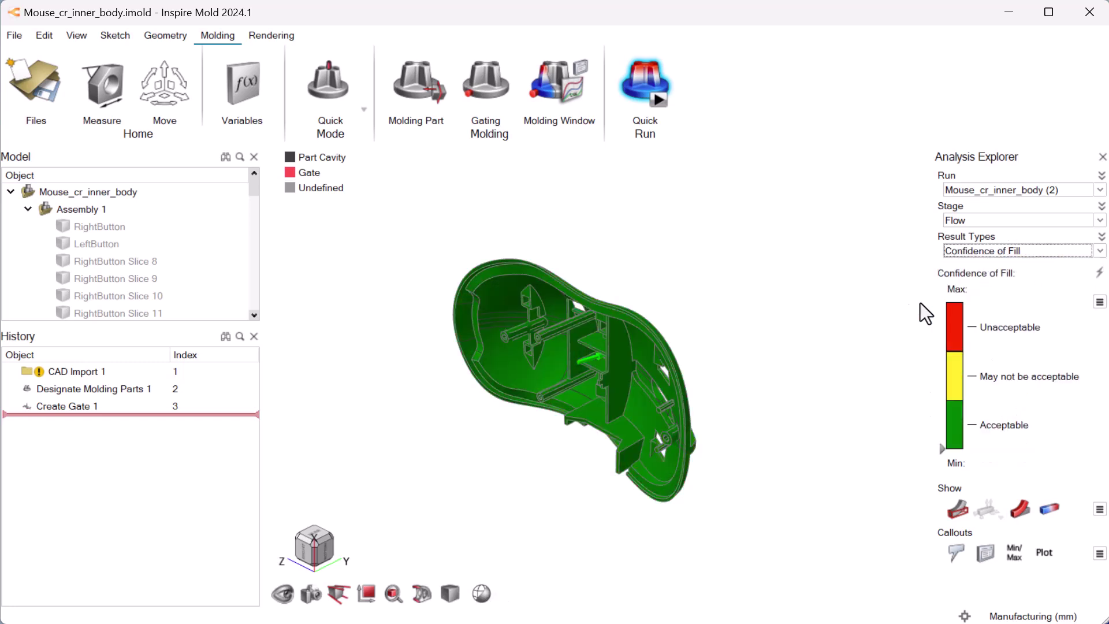
pyautogui.click(1040, 251)
pyautogui.click(1055, 220)
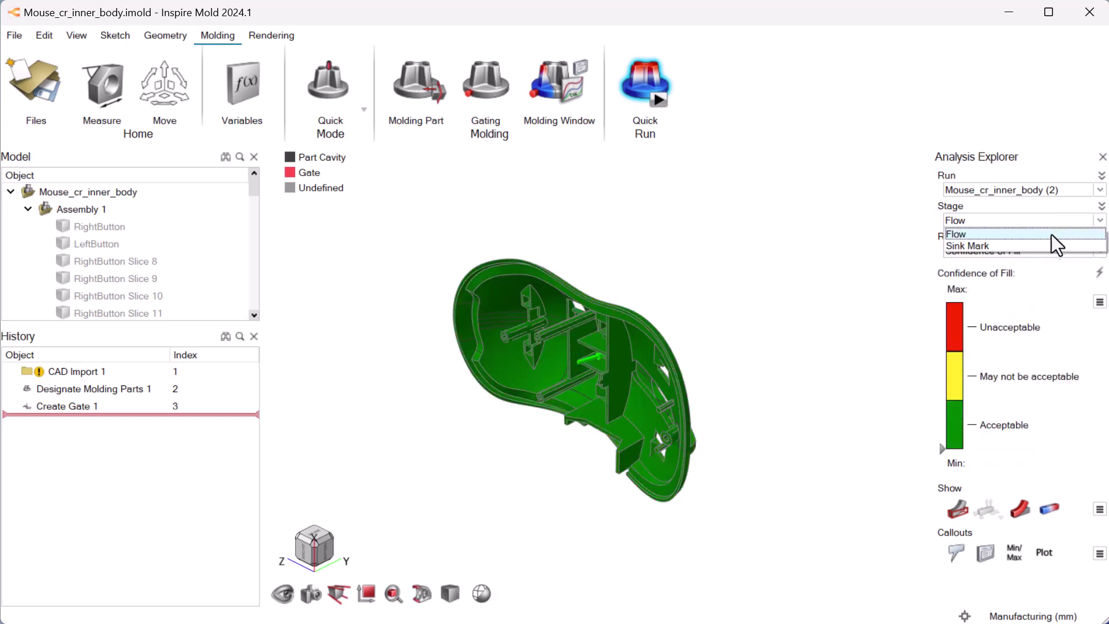
pyautogui.click(1051, 235)
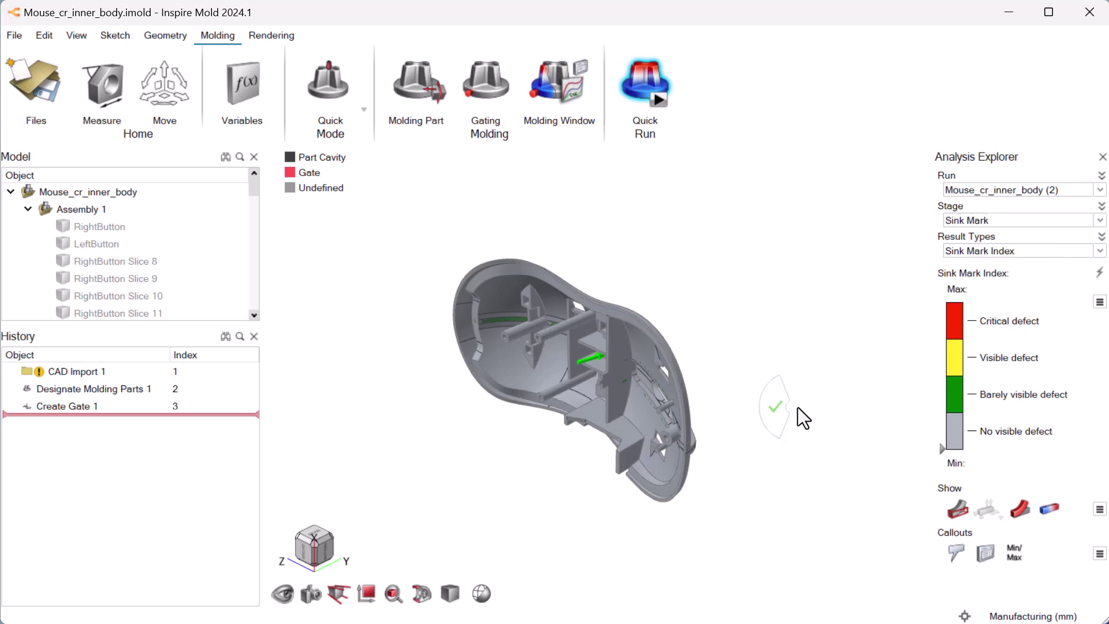
pyautogui.rightClick(748, 413)
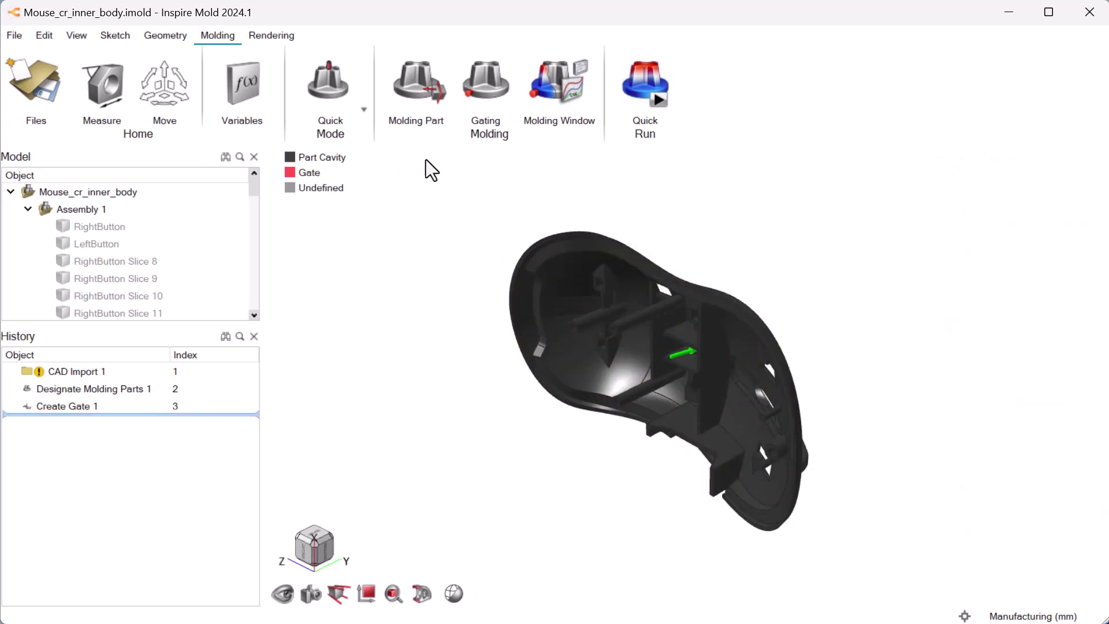
# Step: Switch to Advanced mode and create a steel mold block around the inner body
pyautogui.click(361, 109)
pyautogui.click(324, 235)
pyautogui.click(557, 86)
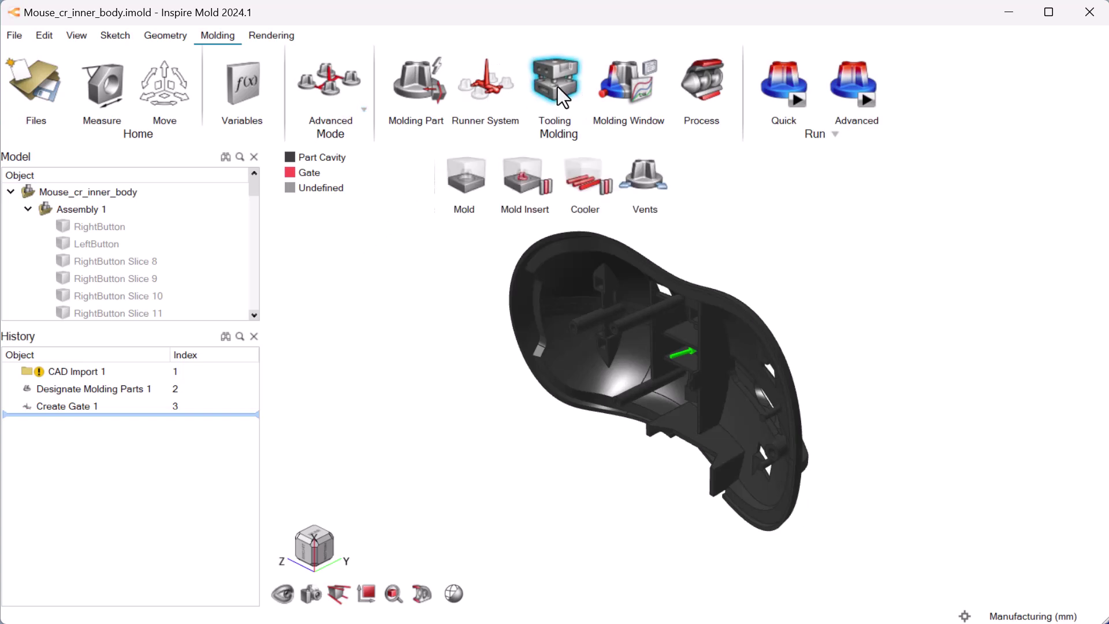
pyautogui.click(466, 180)
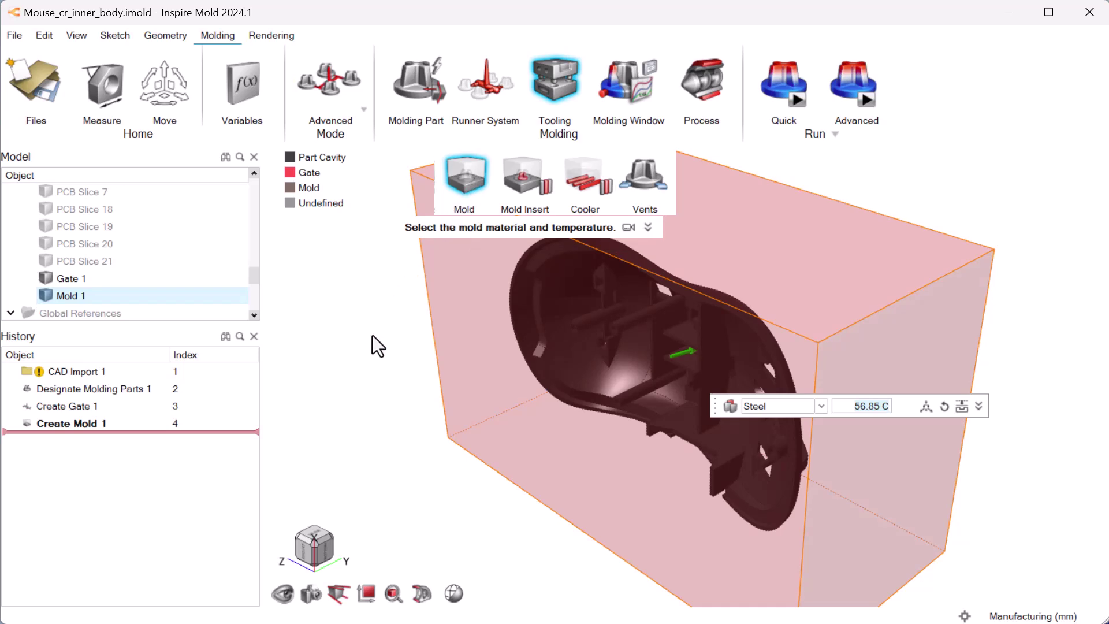
# Step: Add a vent around the boss hole edge
pyautogui.click(650, 176)
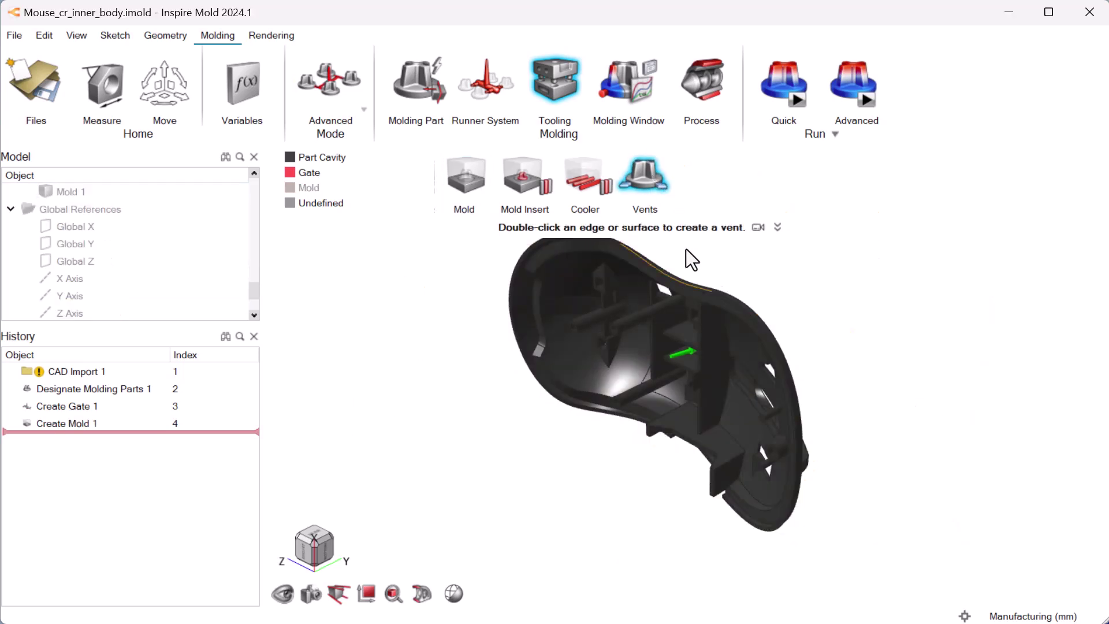
pyautogui.scroll(5, 774, 468)
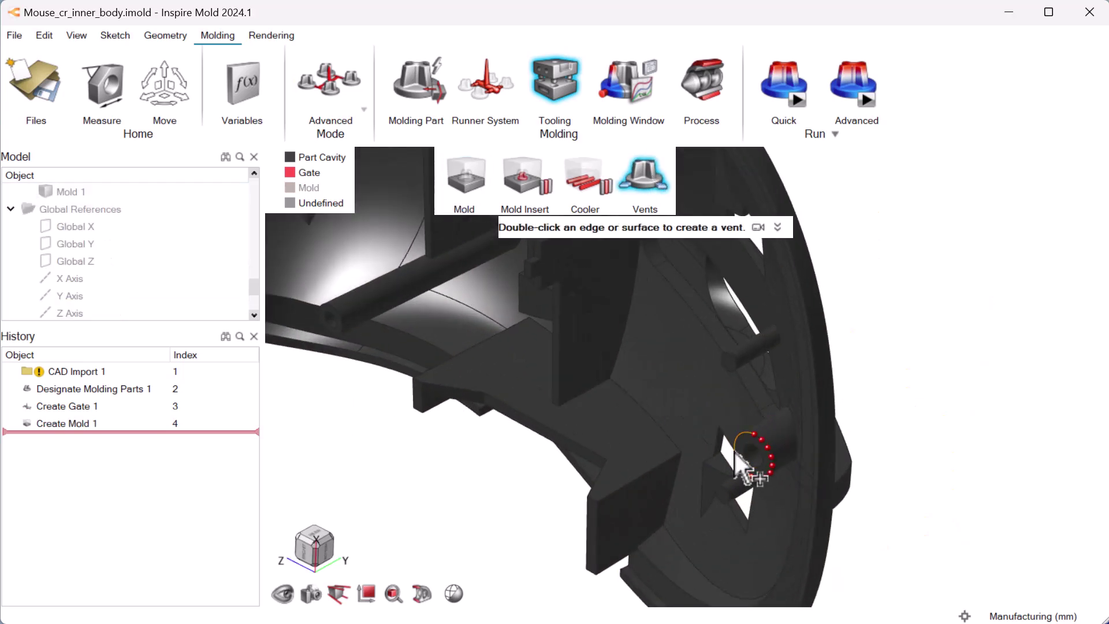
pyautogui.doubleClick(735, 453)
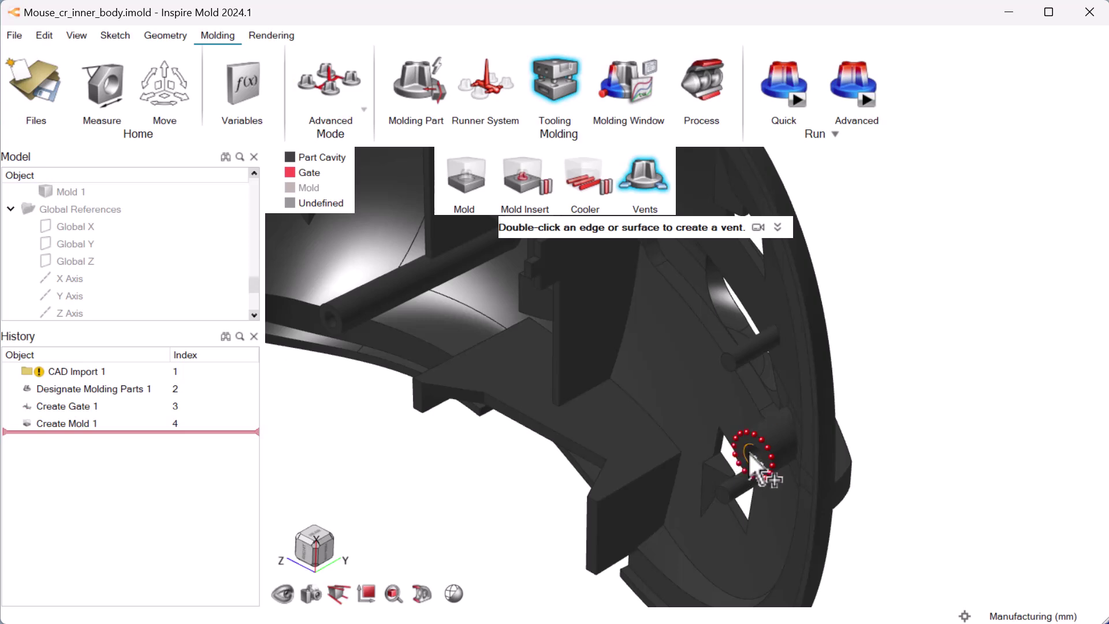
# Step: Add a vent along the outer rim, then run the advanced analysis with packing and cooling
pyautogui.doubleClick(816, 523)
pyautogui.press('f')
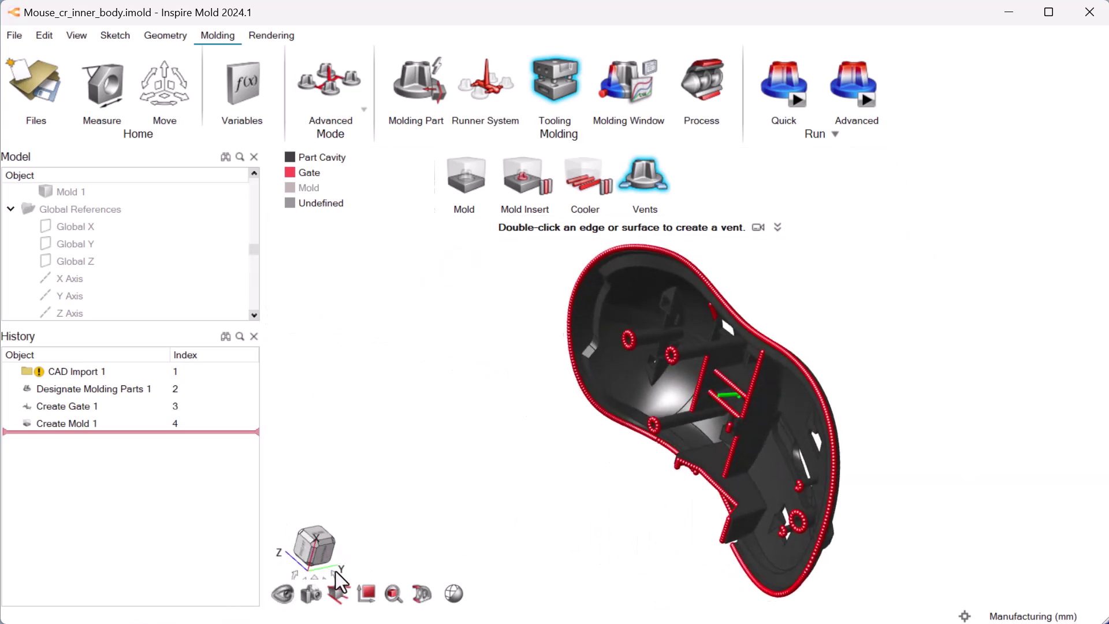
pyautogui.moveTo(389, 426); pyautogui.dragTo(361, 428, button='right')
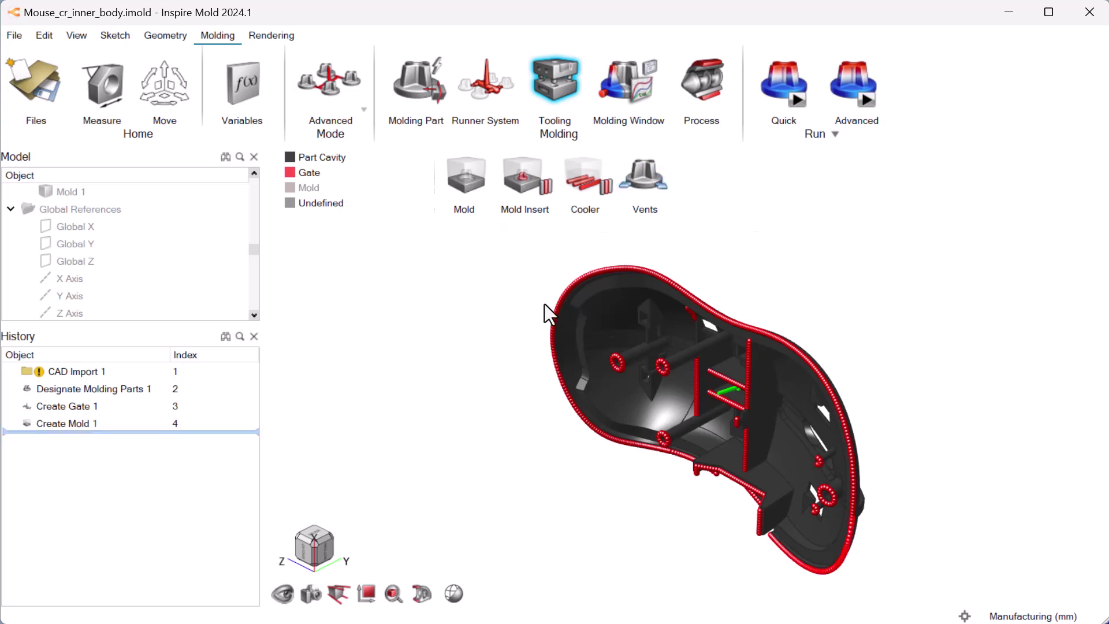
pyautogui.click(866, 100)
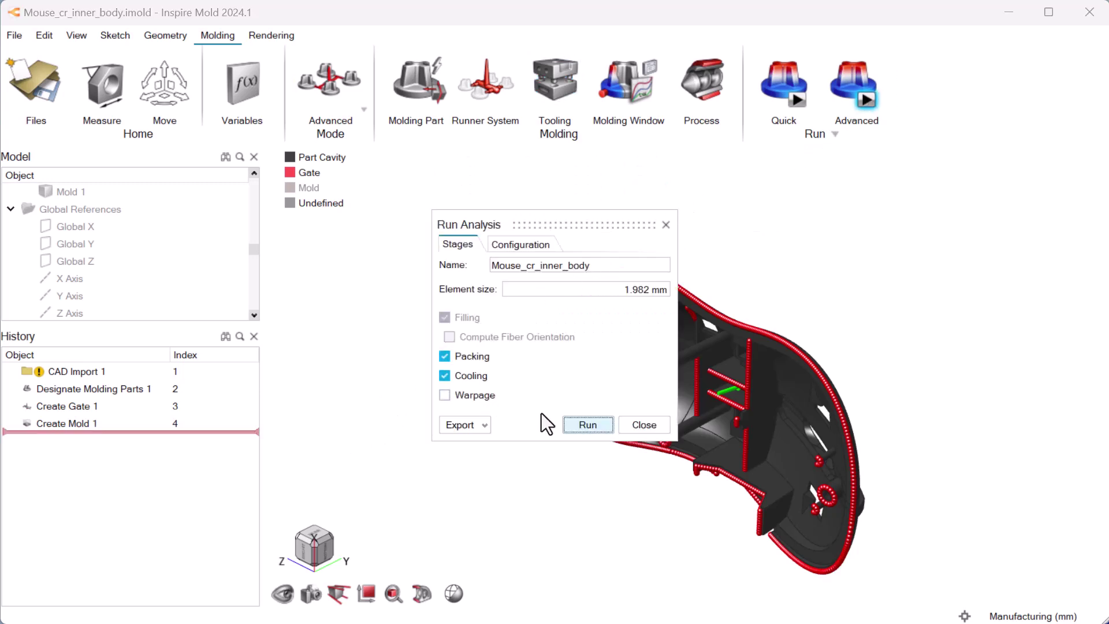
pyautogui.click(577, 425)
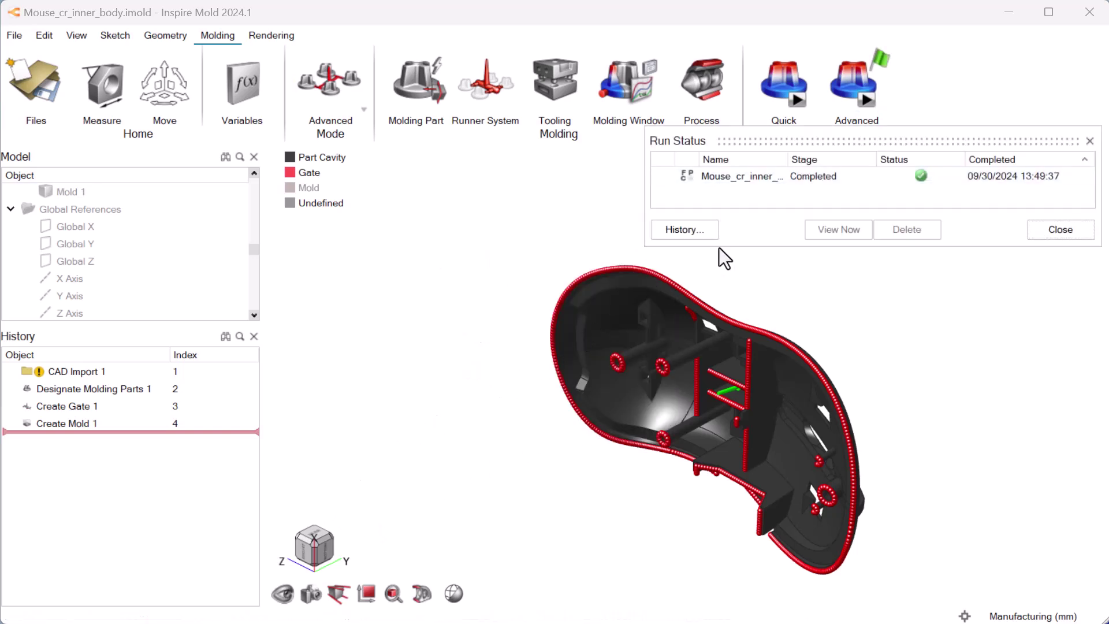
# Step: Load the completed run's results, replay the filling animation, and switch to Density
pyautogui.click(833, 182)
pyautogui.click(838, 231)
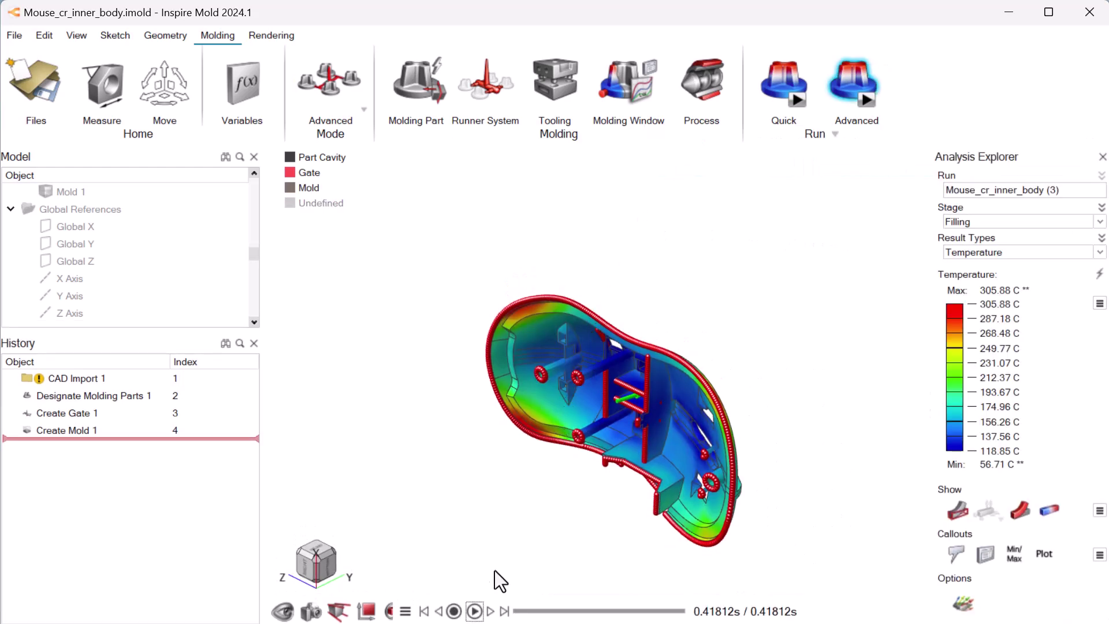
pyautogui.click(474, 611)
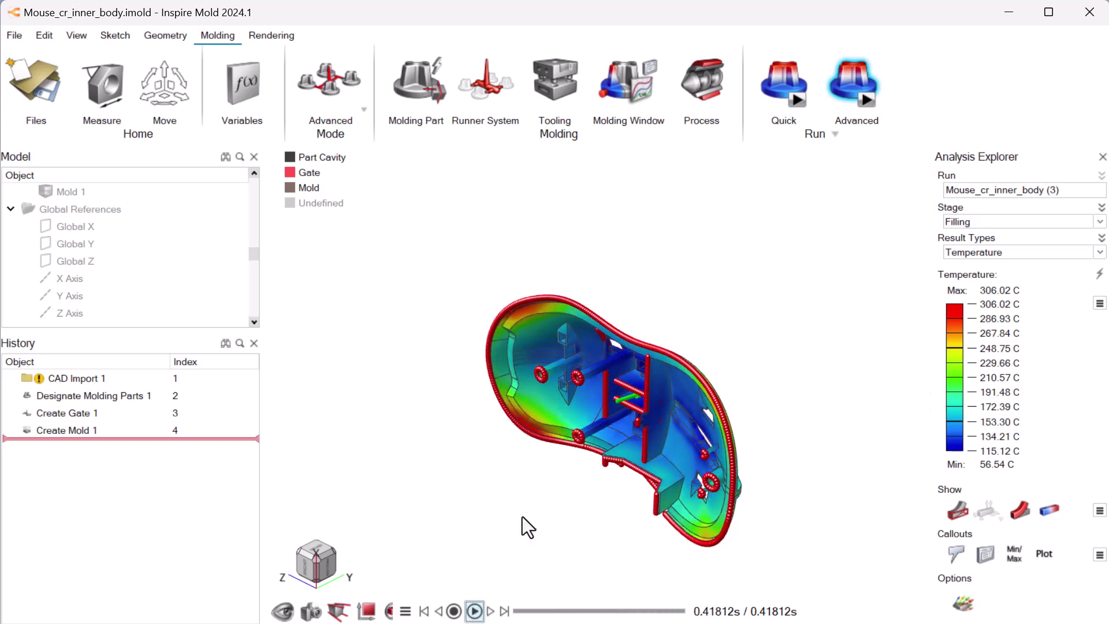
pyautogui.click(1027, 252)
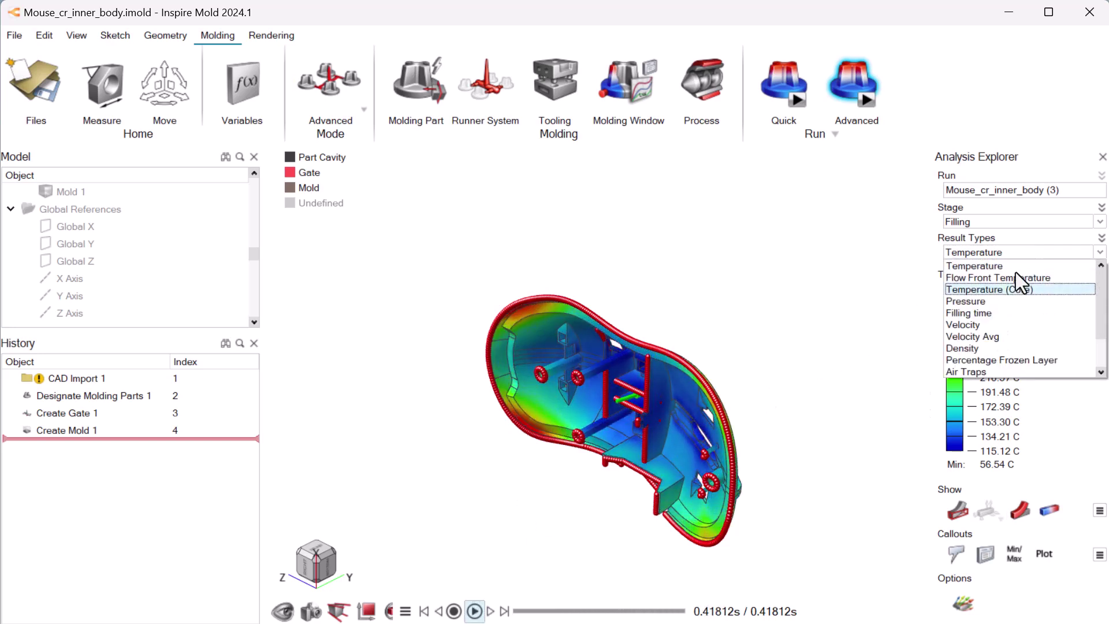
pyautogui.click(980, 348)
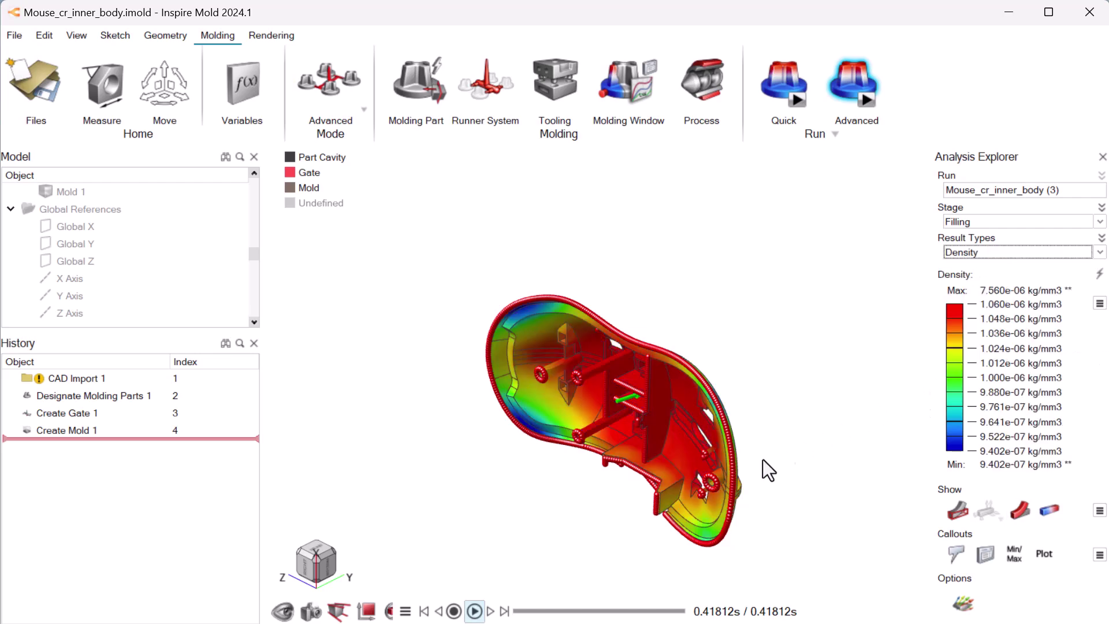
pyautogui.click(475, 611)
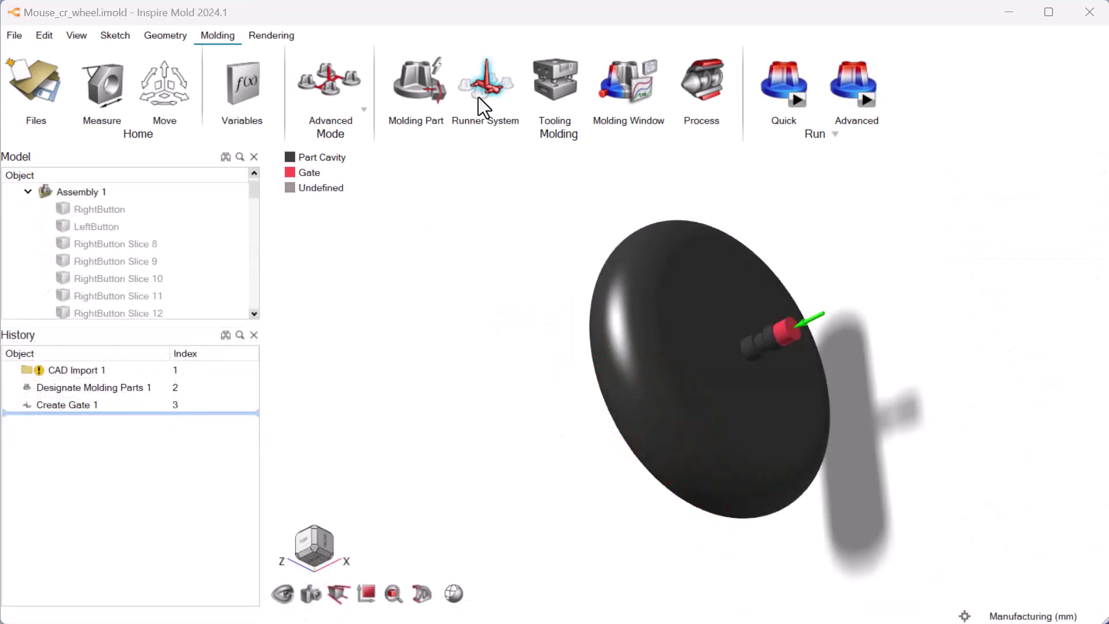
# Step: Add a runner system for the wheel and snap to an isometric view
pyautogui.moveTo(486, 77)
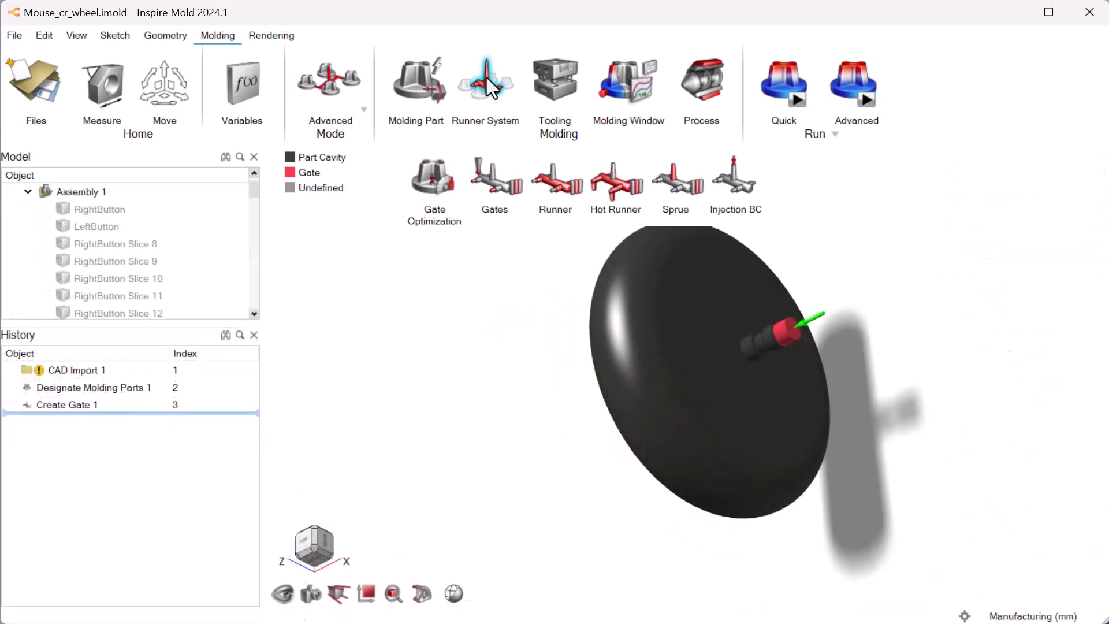
pyautogui.click(546, 190)
pyautogui.moveTo(578, 254); pyautogui.dragTo(526, 459, button='right')
pyautogui.click(329, 539)
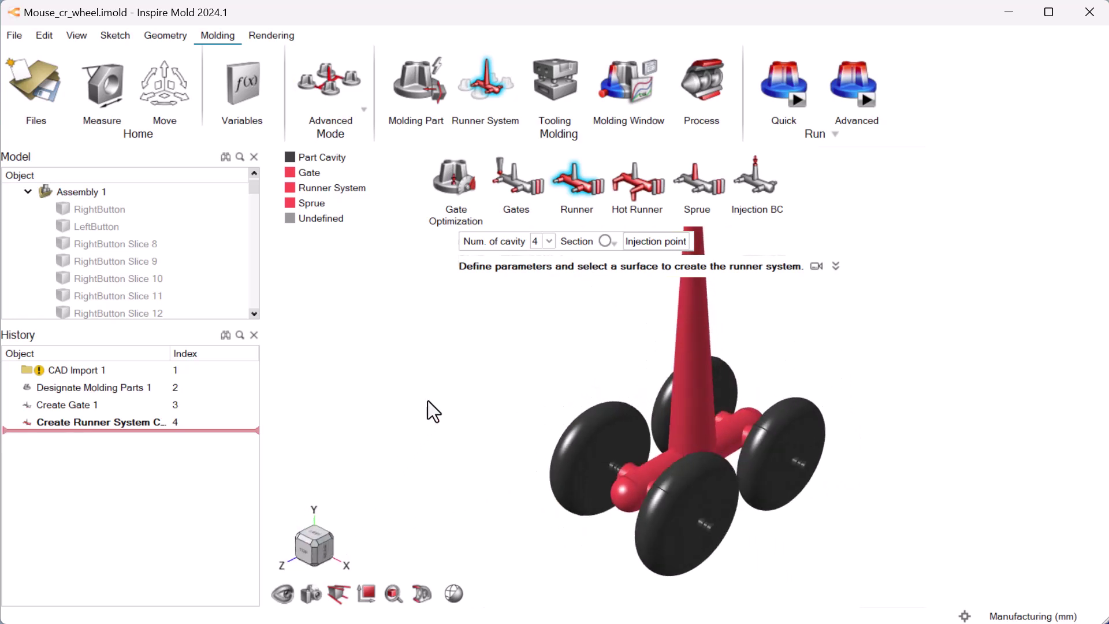
# Step: Set 8 cavities and a 2.25 mm runner radius, then commit the runner system
pyautogui.click(546, 244)
pyautogui.click(542, 291)
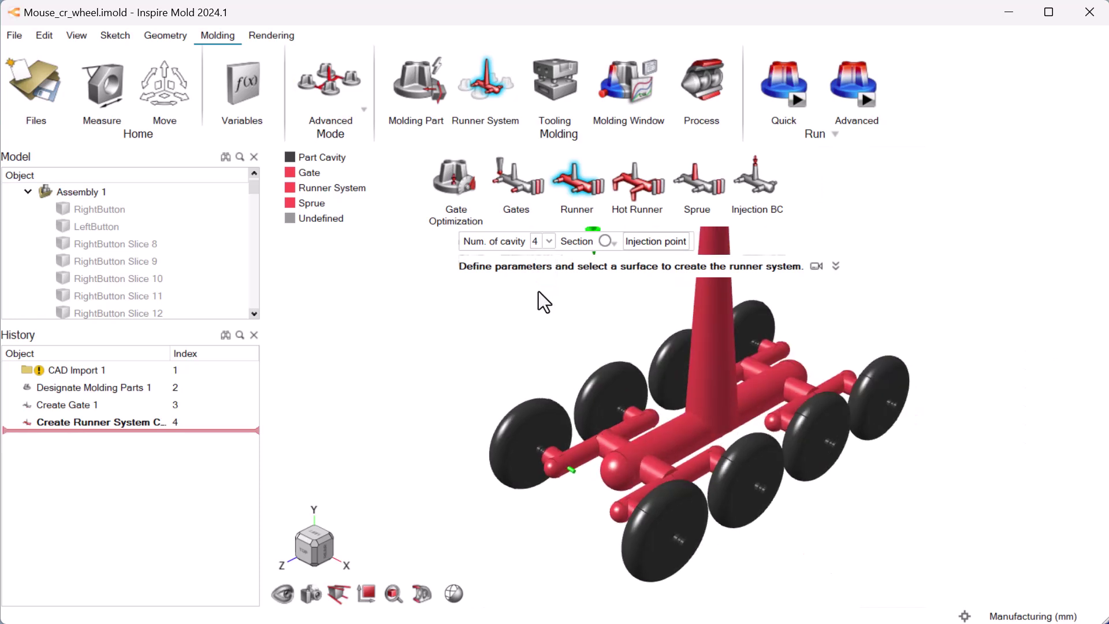
pyautogui.click(563, 466)
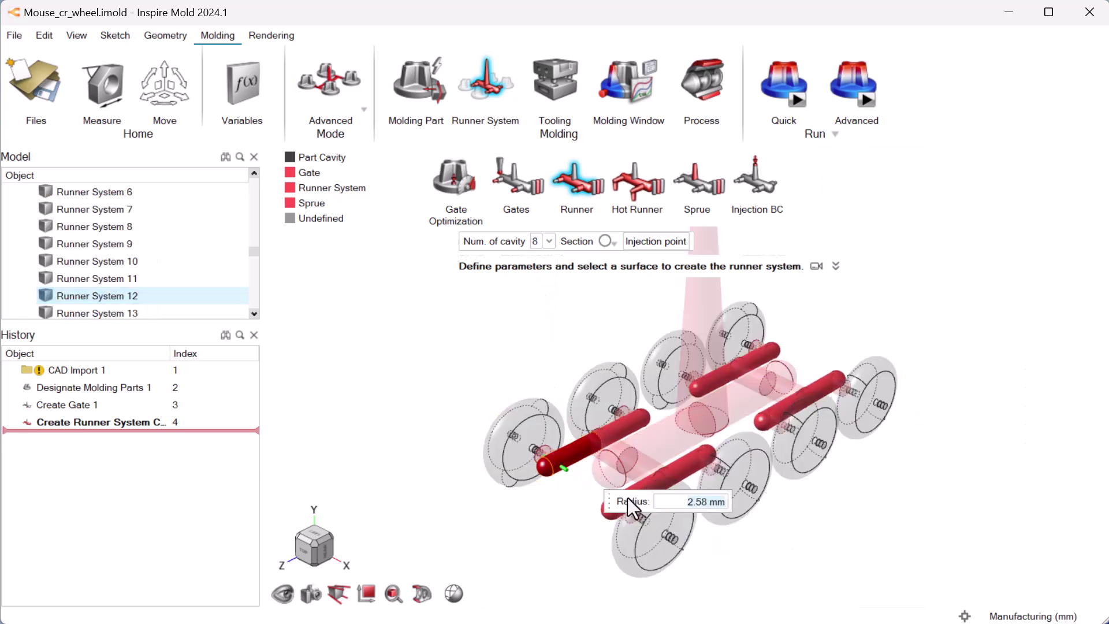
pyautogui.write('2.25')
pyautogui.press('Return')
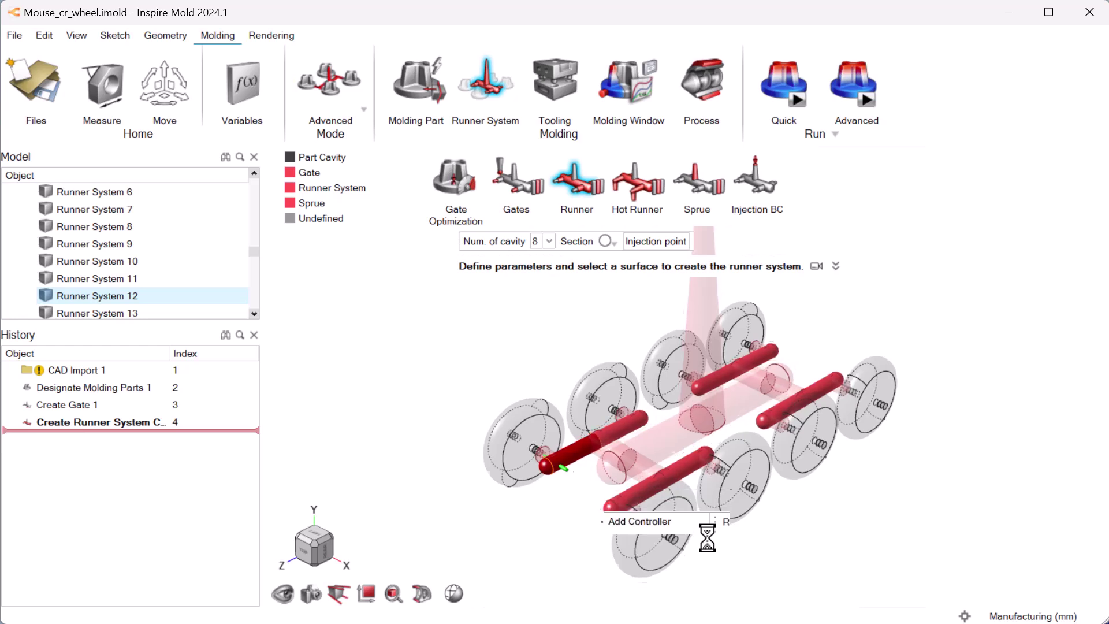
pyautogui.rightClick(745, 546)
pyautogui.click(750, 540)
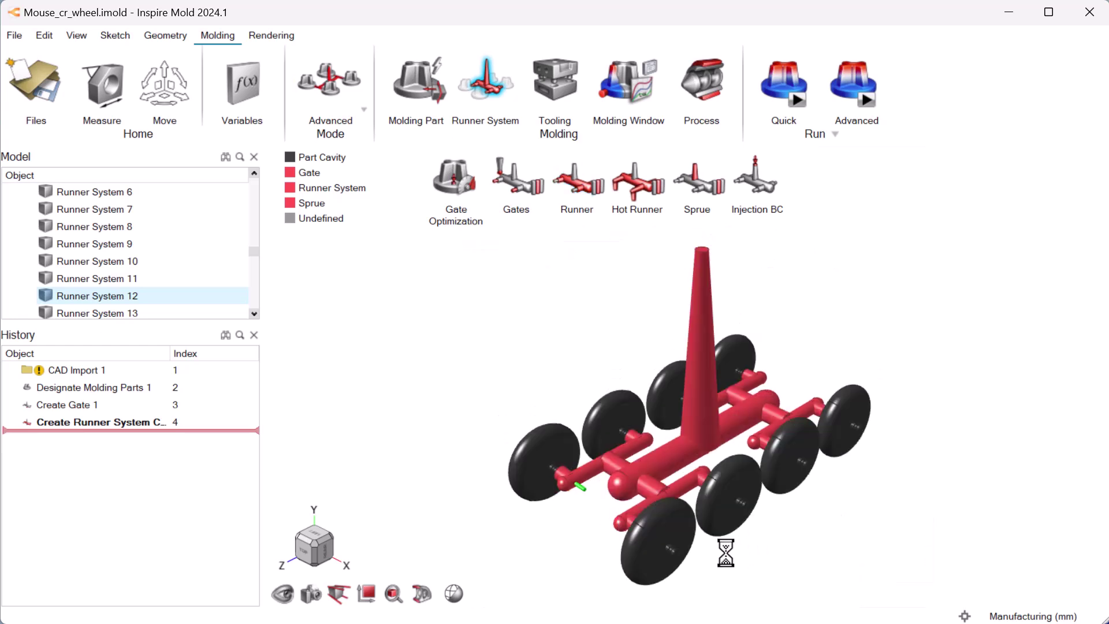
pyautogui.moveTo(757, 556); pyautogui.dragTo(928, 508, button='right')
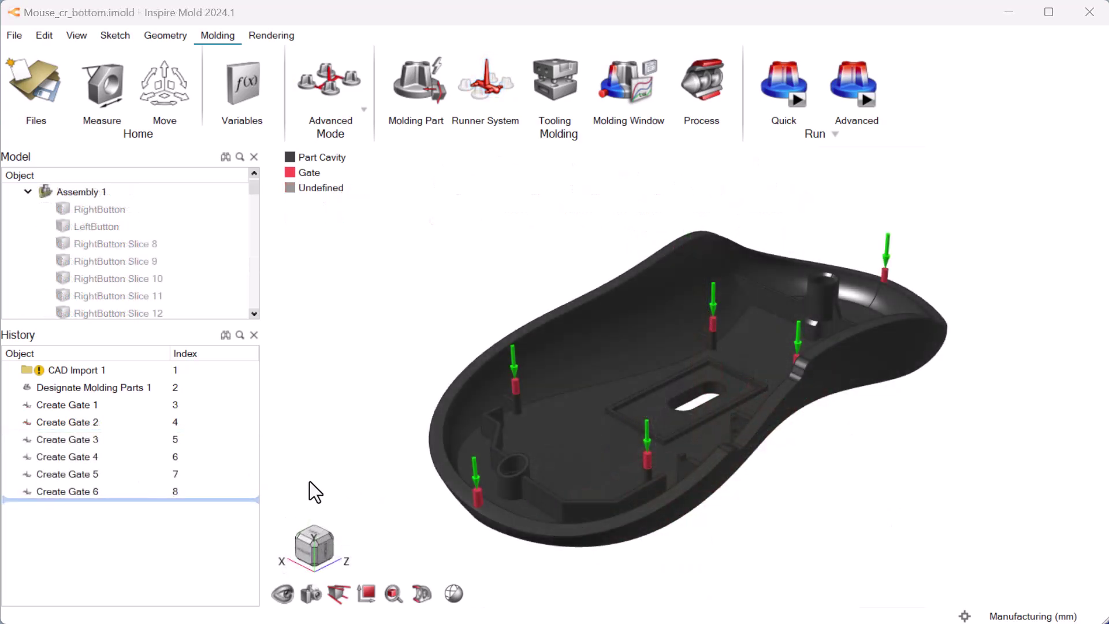
# Step: Make Gate 5 a Closed valve gate opened by a Flow Front controller at a part control point
pyautogui.moveTo(486, 98)
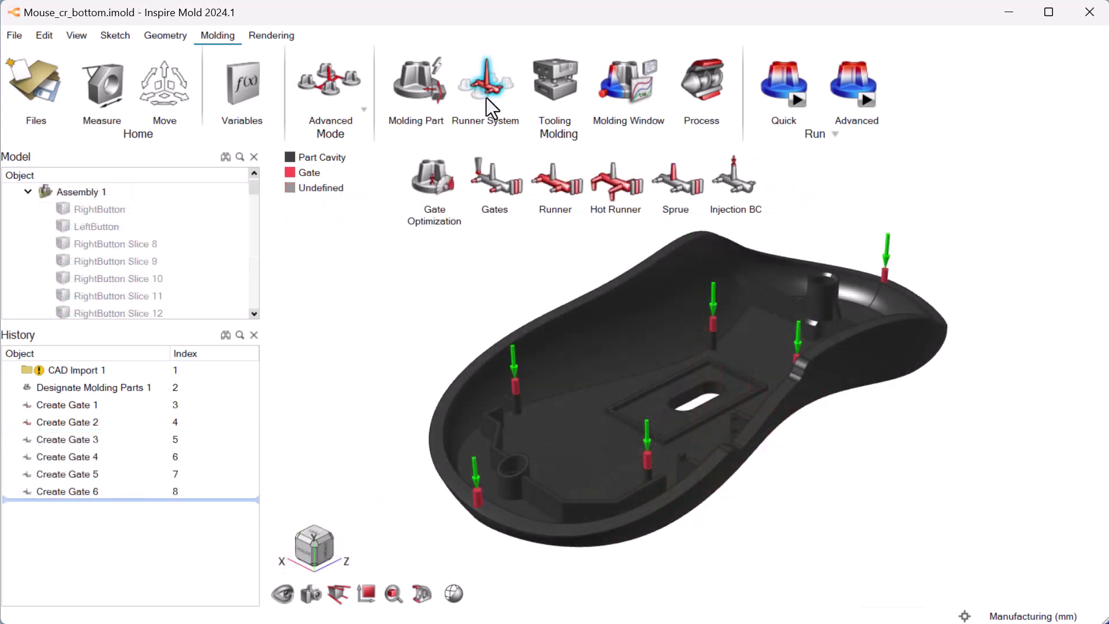
pyautogui.click(476, 165)
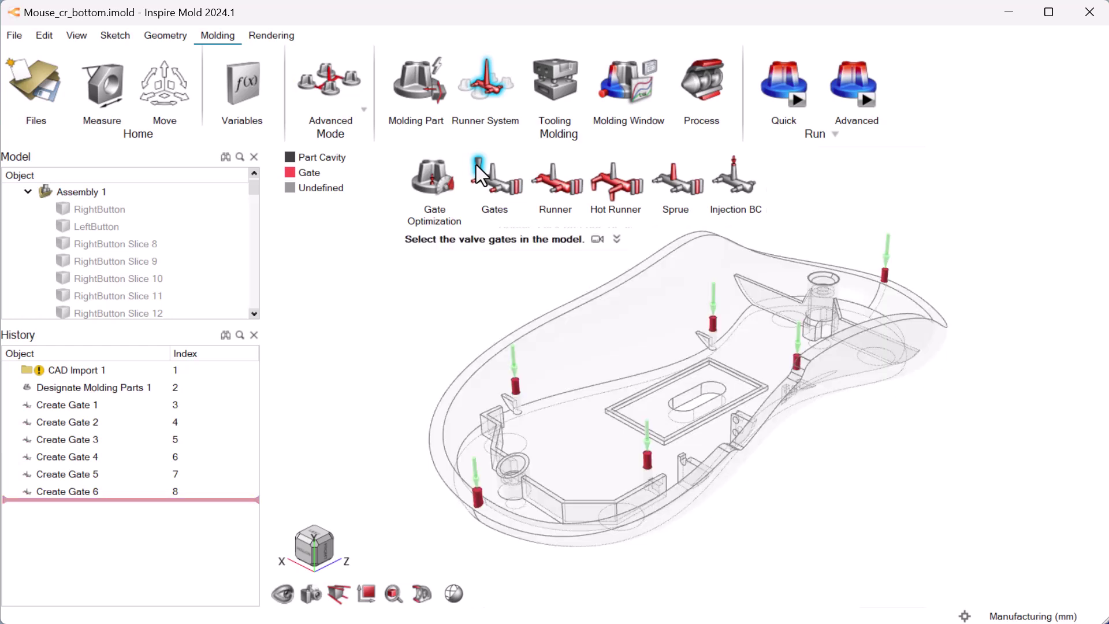
pyautogui.click(872, 272)
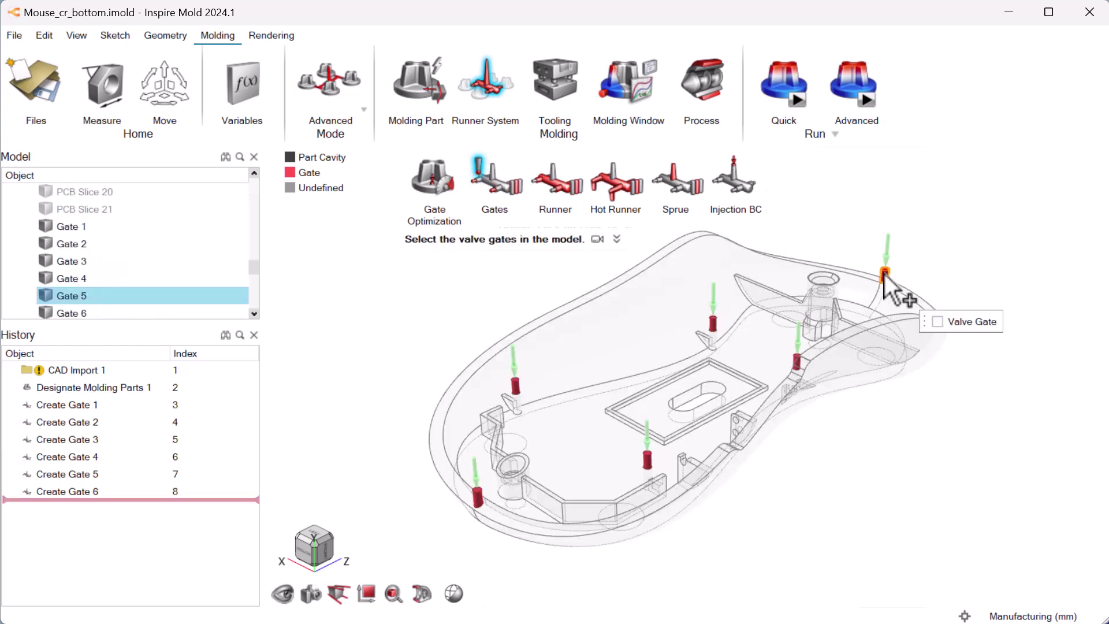
pyautogui.click(938, 322)
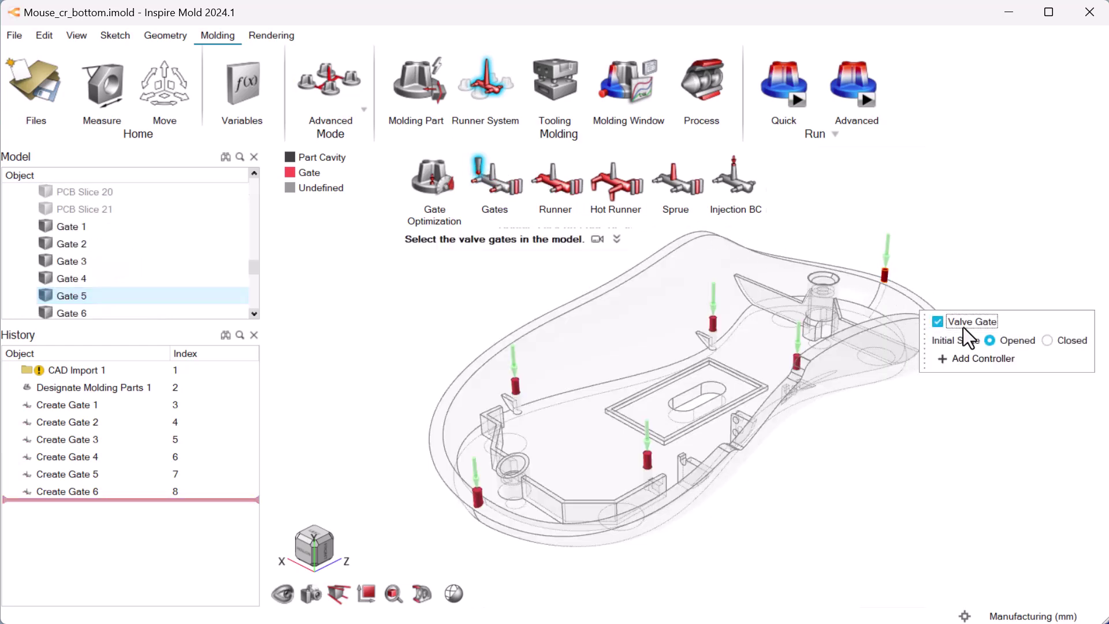
pyautogui.click(1047, 340)
pyautogui.click(996, 359)
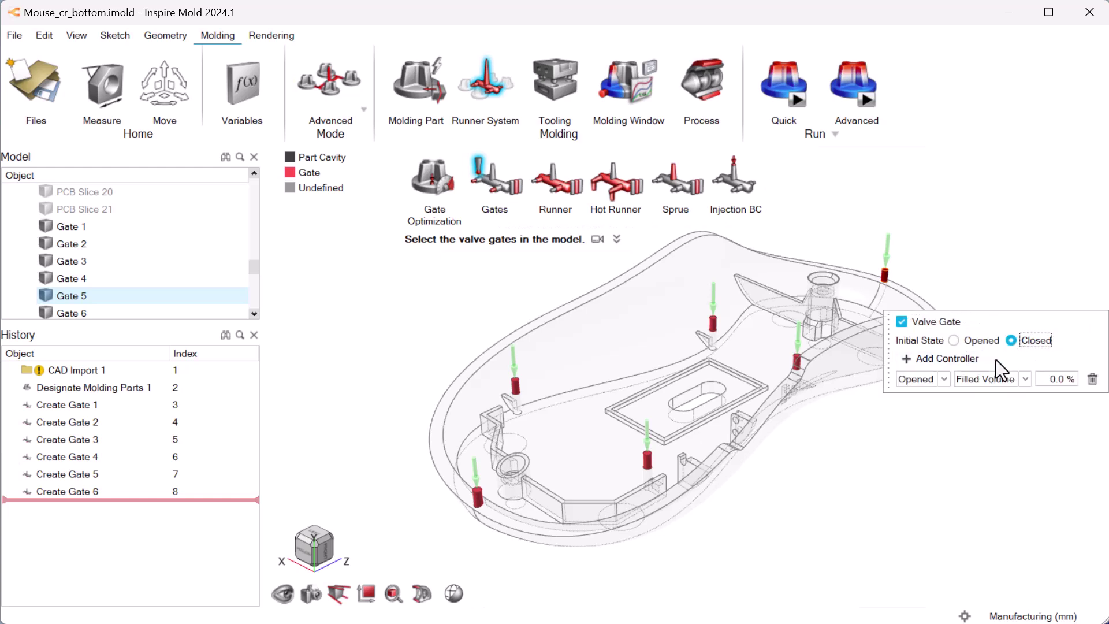
pyautogui.click(968, 384)
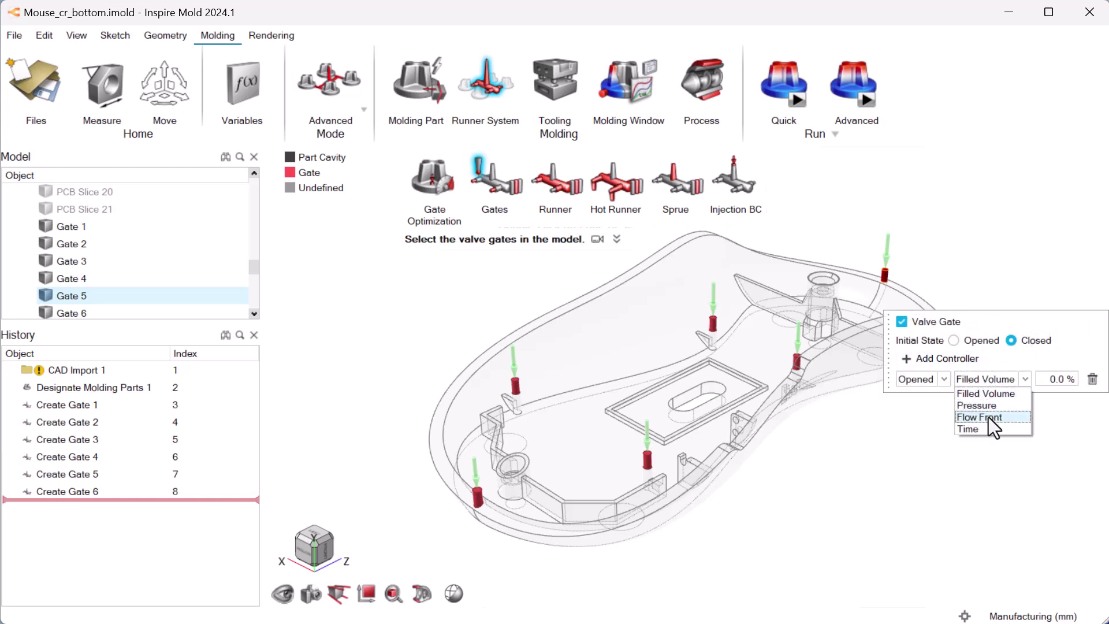
pyautogui.click(989, 417)
pyautogui.click(1066, 380)
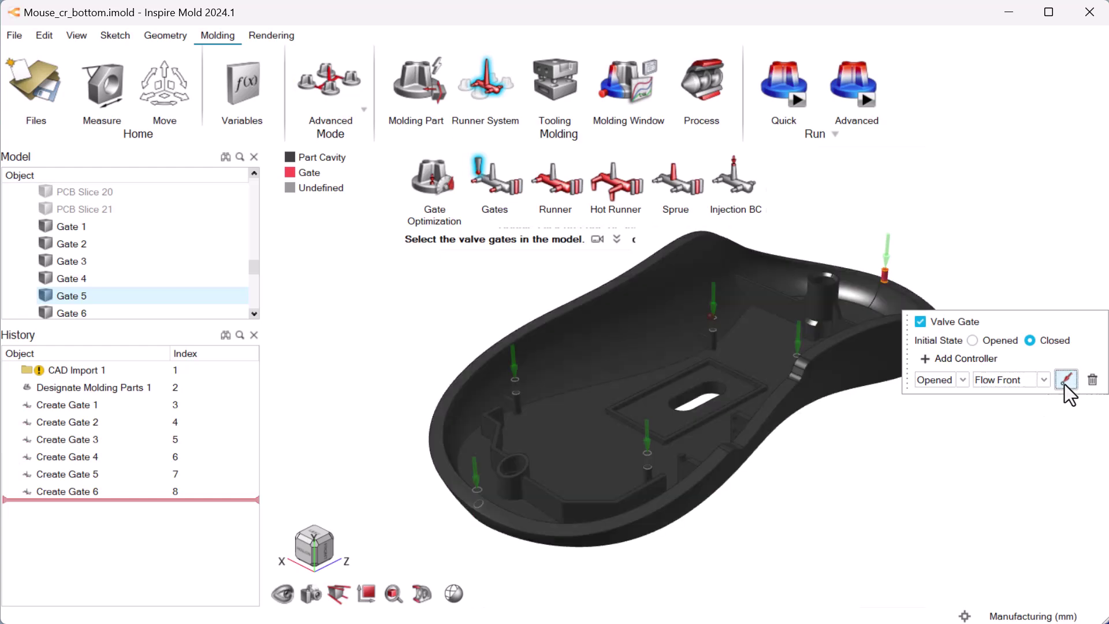
pyautogui.click(807, 342)
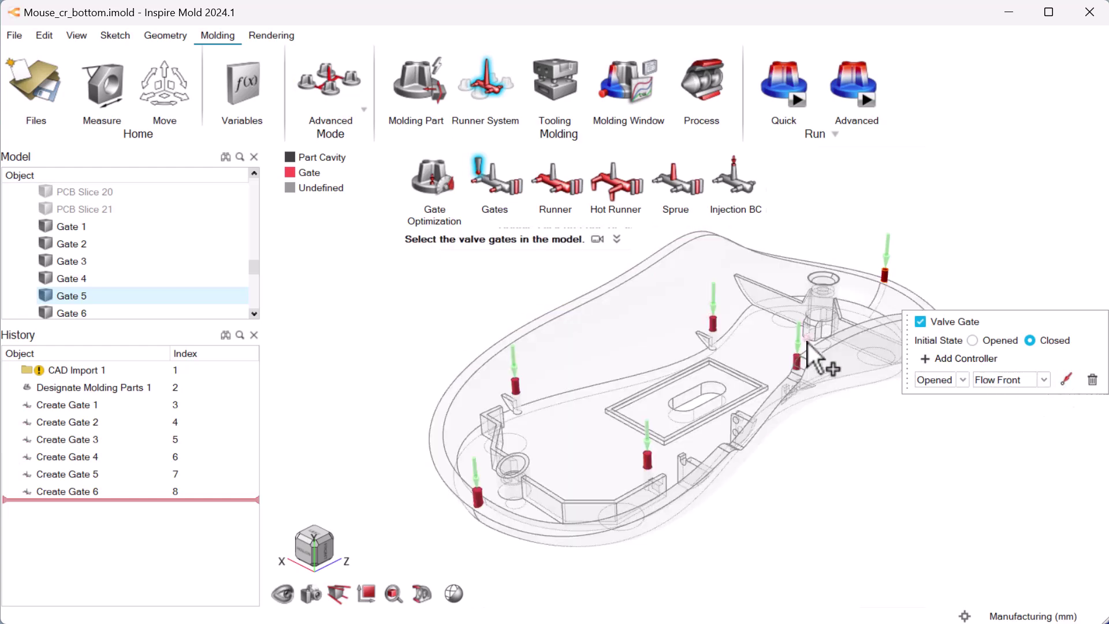
pyautogui.click(713, 326)
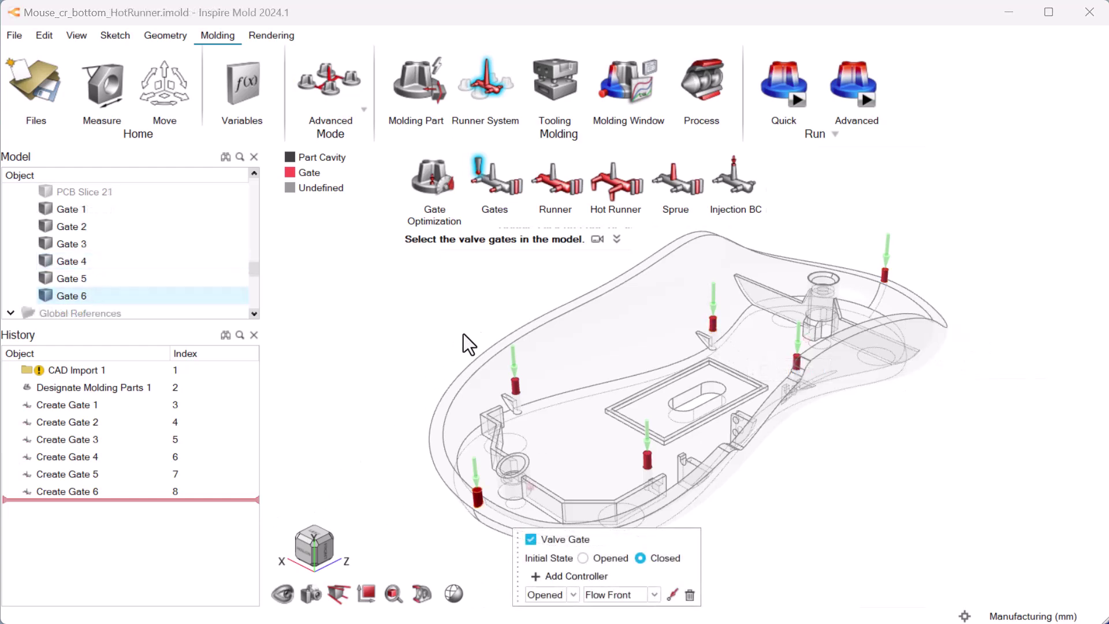
# Step: Create a hot runner system for the gates in Temperature mode
pyautogui.click(616, 174)
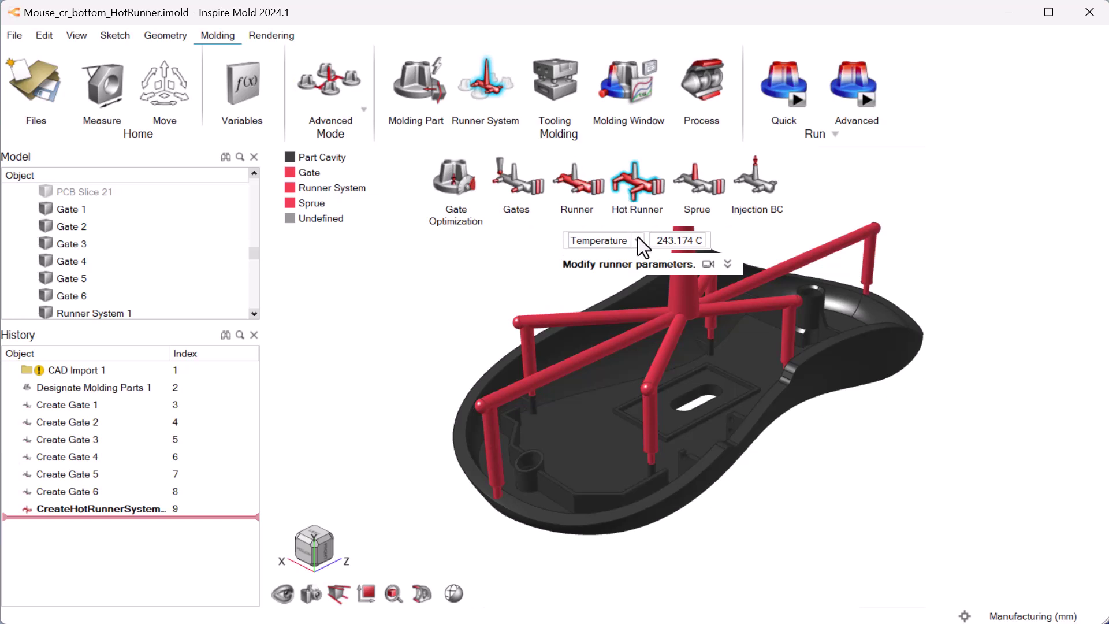
pyautogui.click(638, 240)
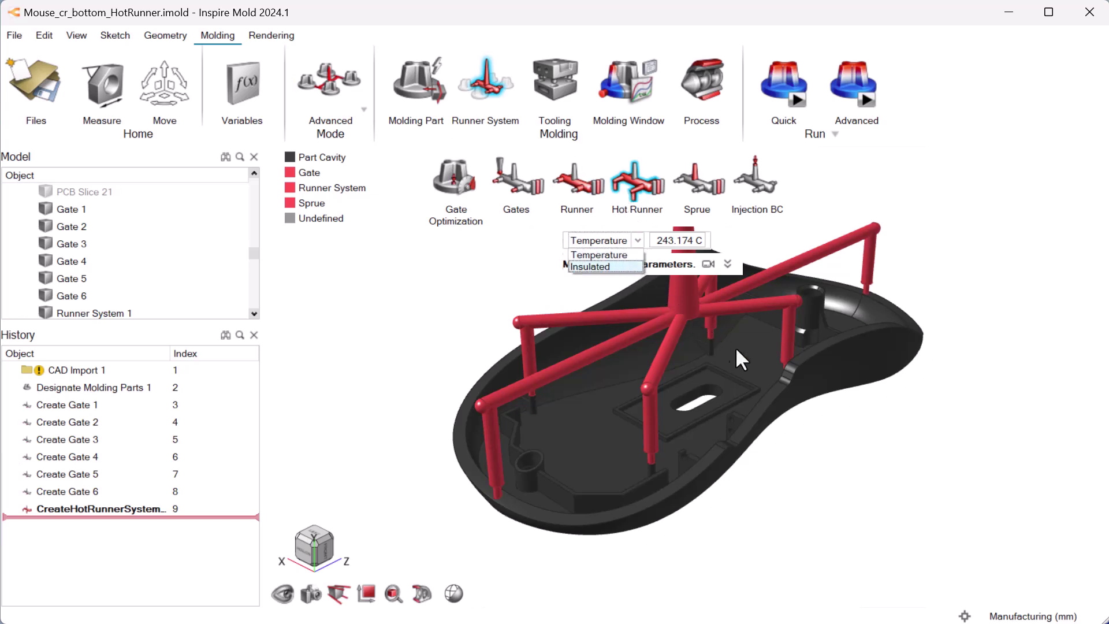
pyautogui.click(844, 431)
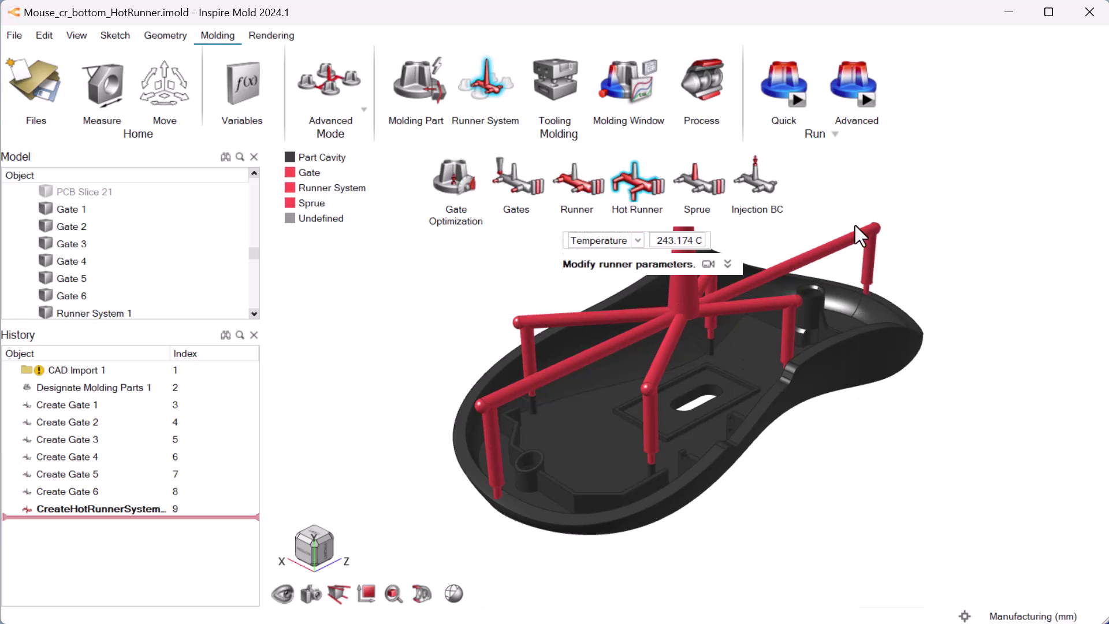
# Step: Run an advanced filling-only analysis with Packing unchecked
pyautogui.click(861, 98)
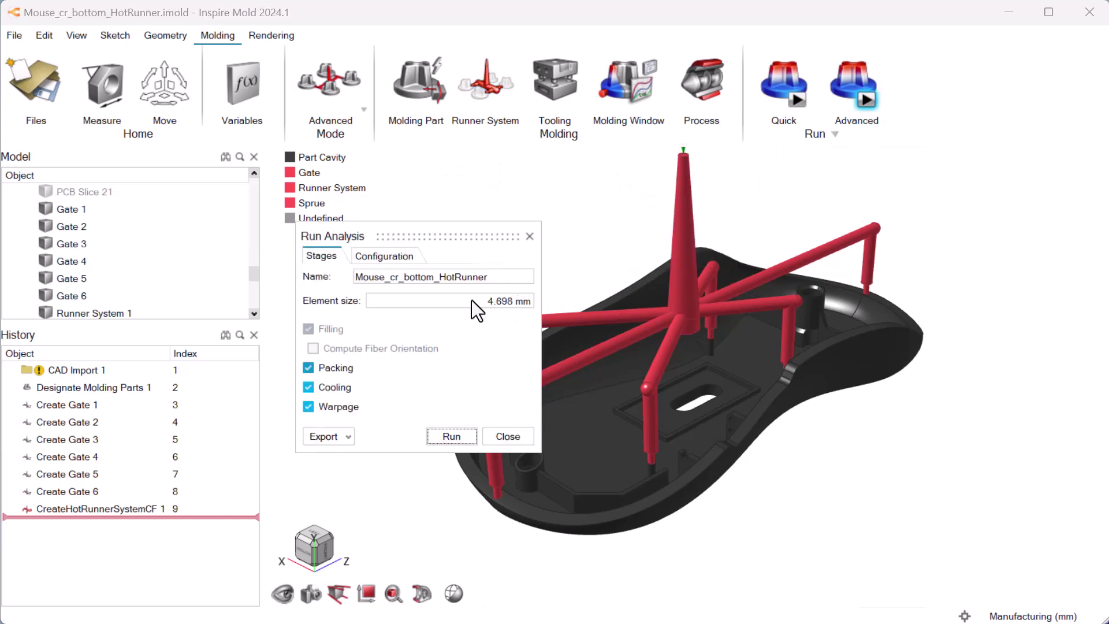
pyautogui.click(334, 369)
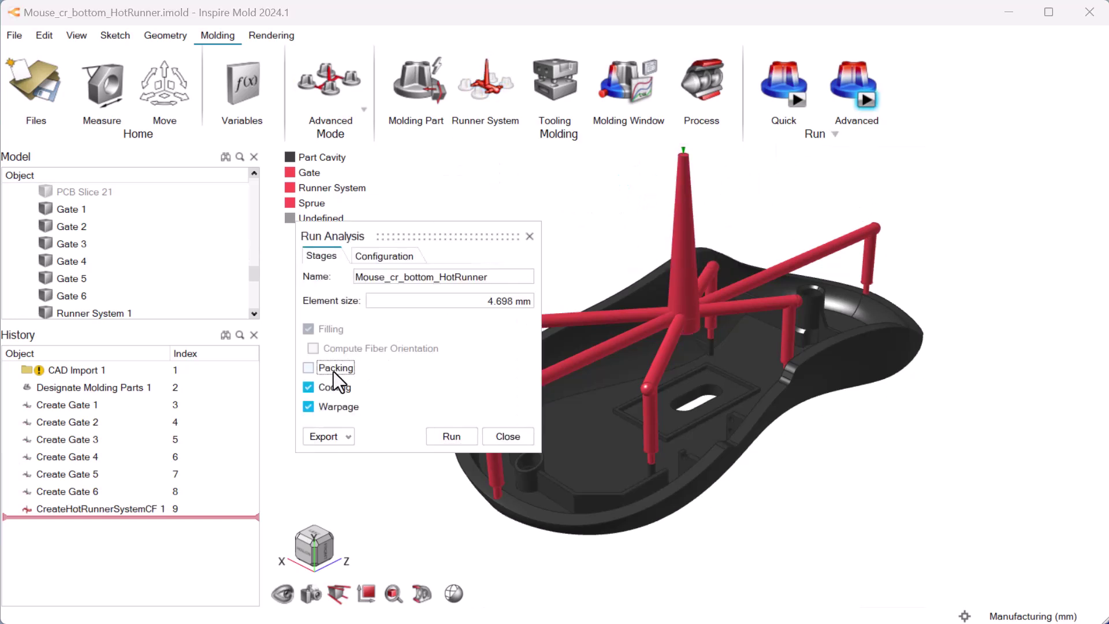
pyautogui.click(436, 440)
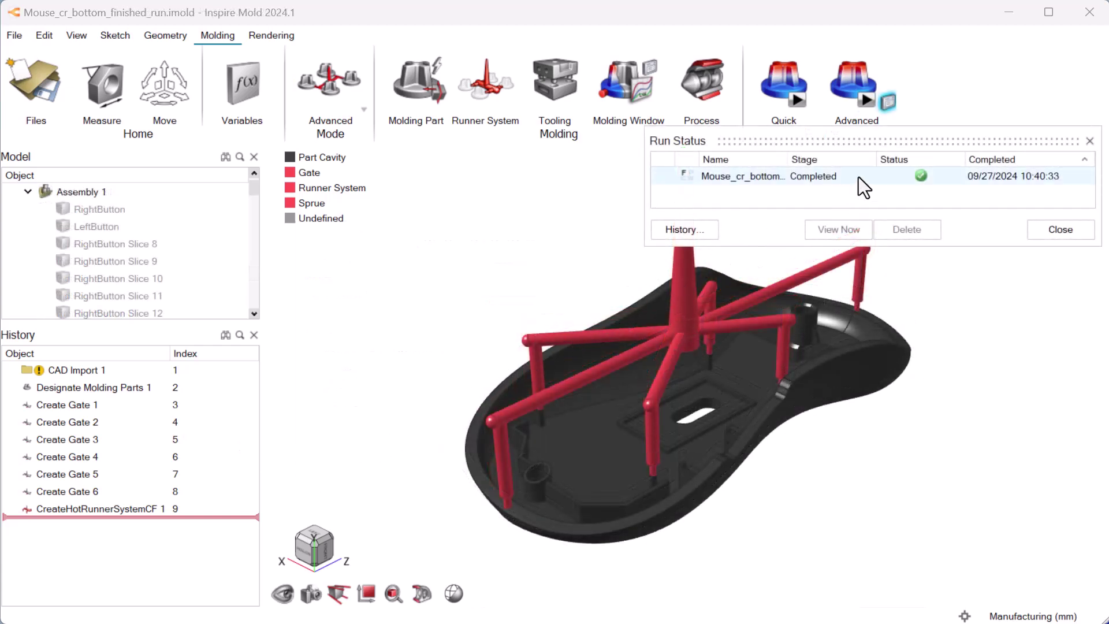
# Step: Load the Mouse_cr_bottom (1) run results and play the filling temperature animation (about 94–276 C)
pyautogui.doubleClick(861, 177)
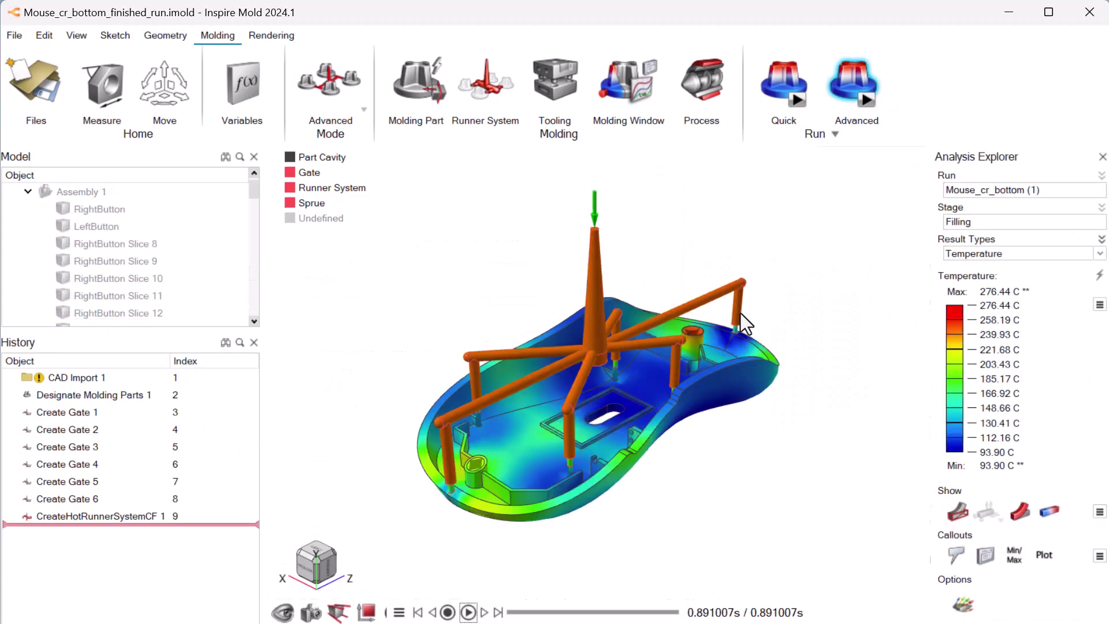
pyautogui.click(469, 612)
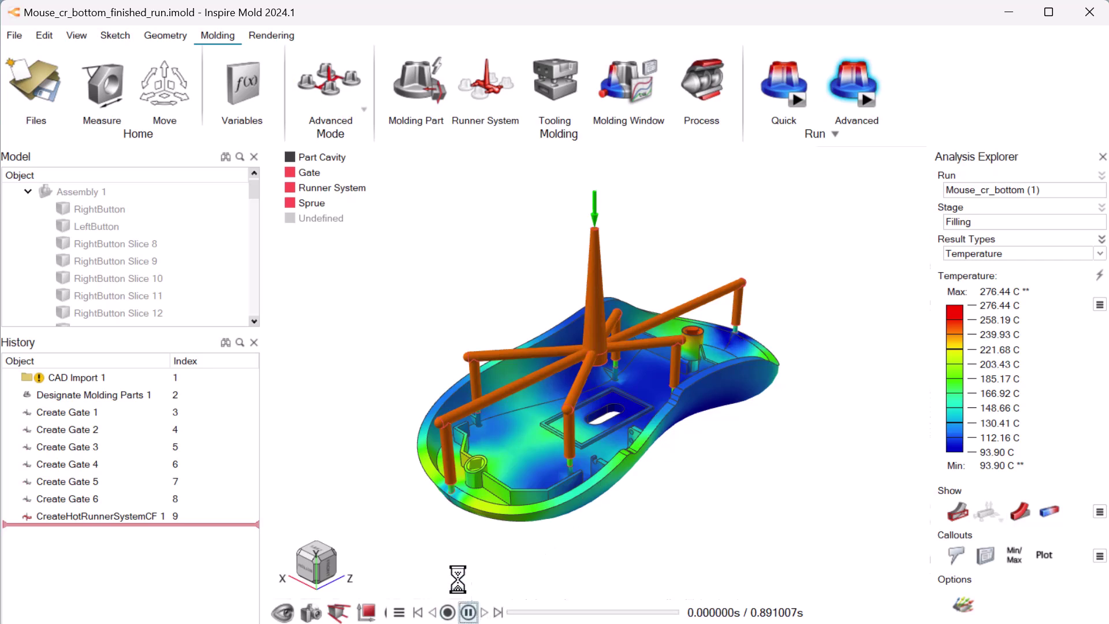